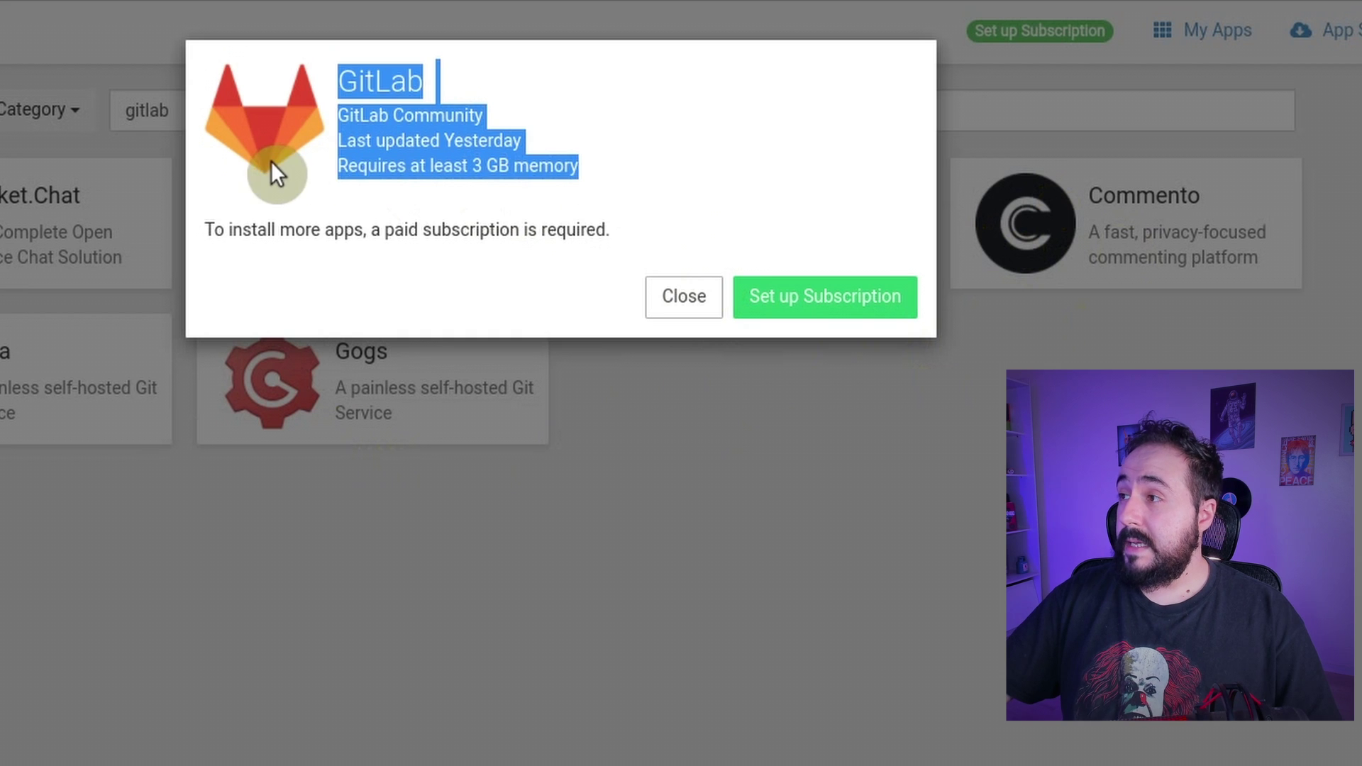
Step: Check GitLab's minimum memory requirement in its app details and close the dialog
triple_click(428, 174)
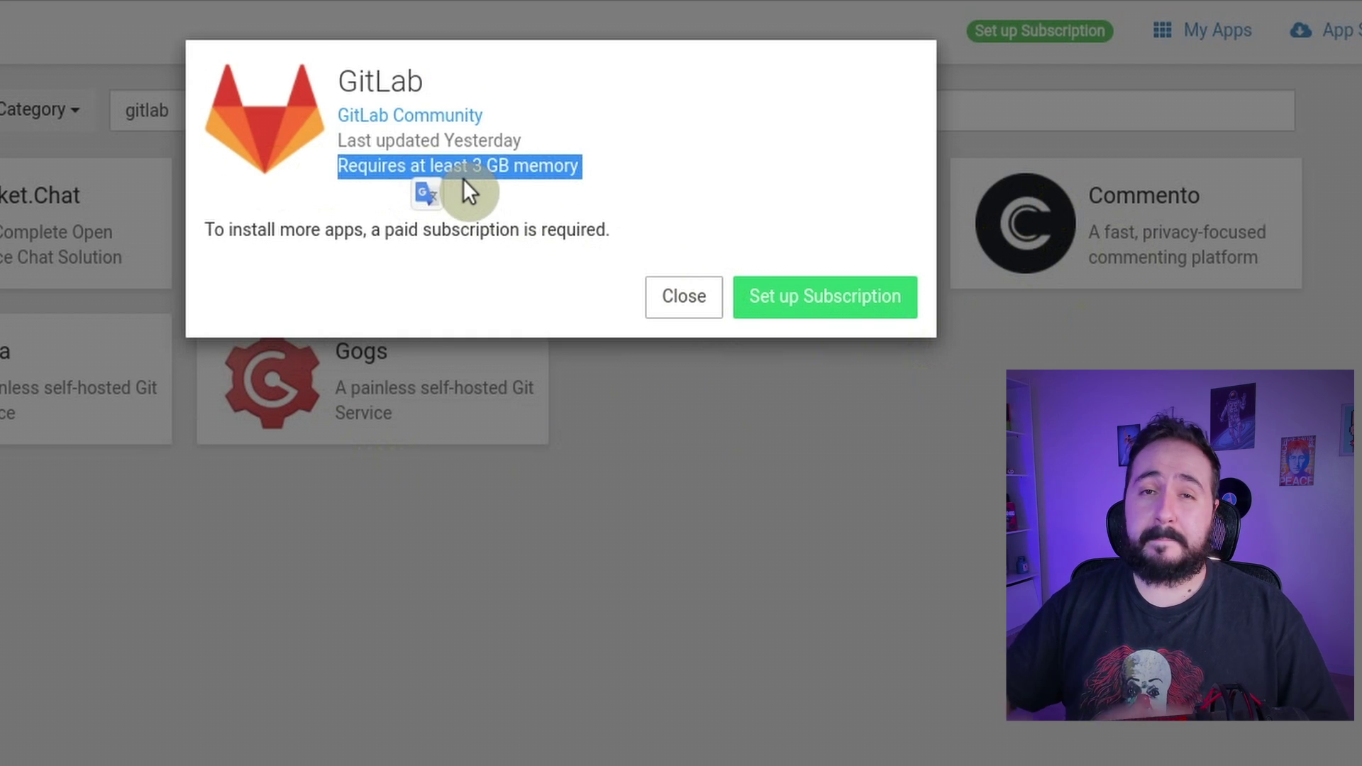
left_click(684, 297)
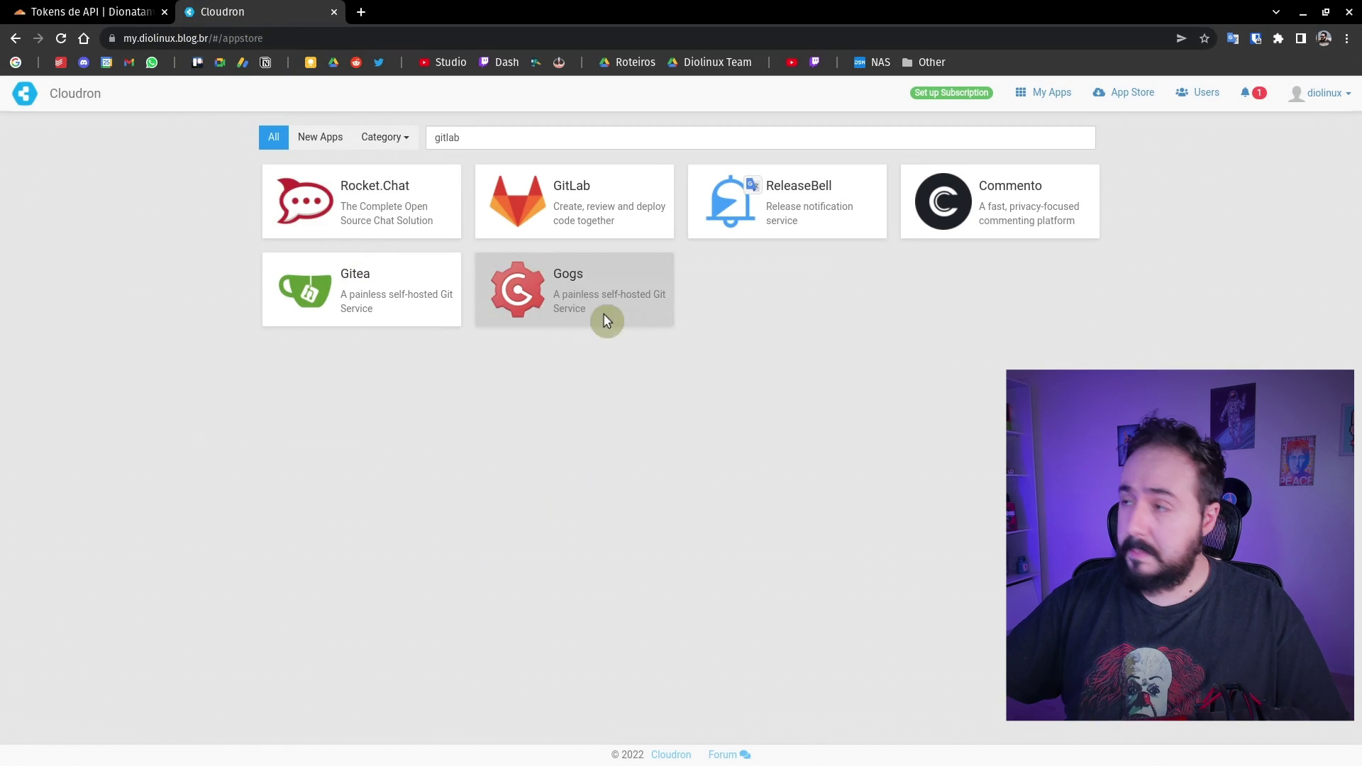
Step: Switch to the Linode manager and start creating a new Linode from the Marketplace apps
key("super")
left_click(550, 460)
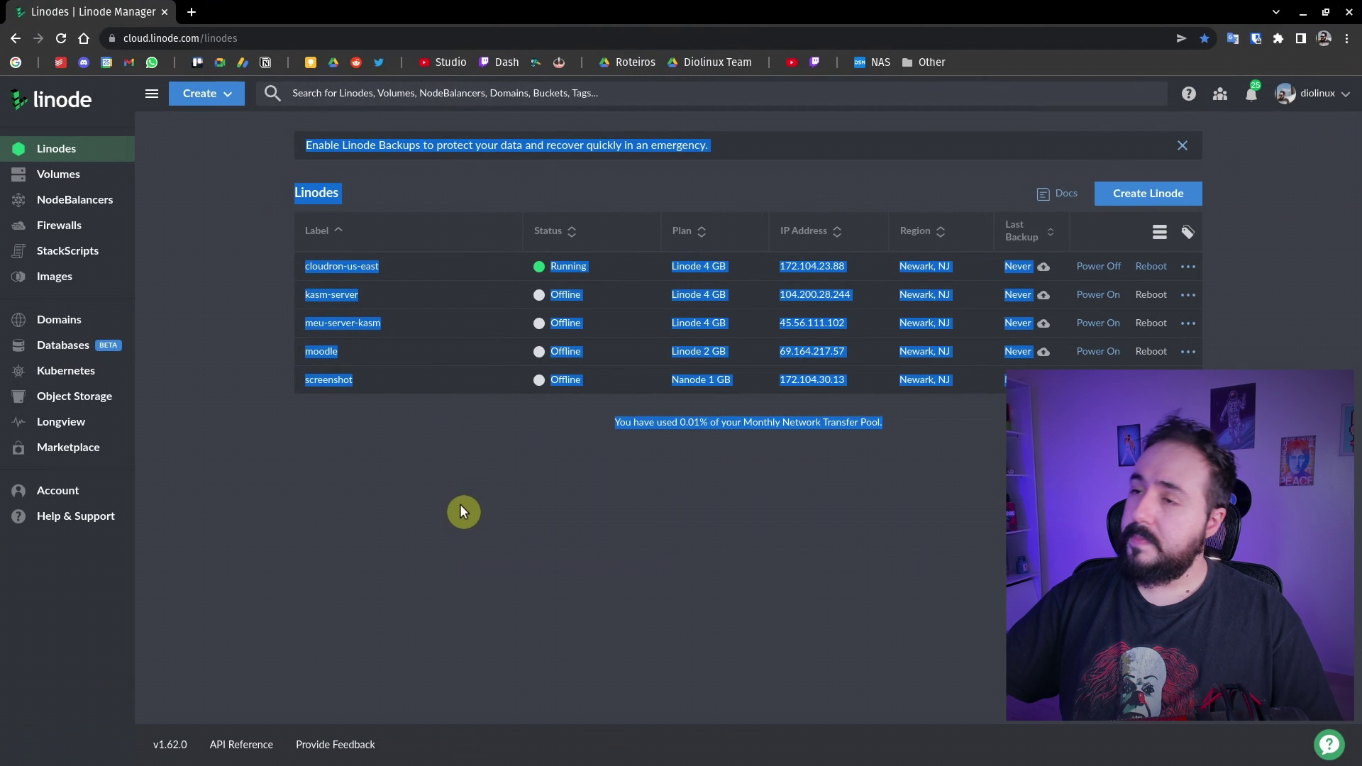
left_click(459, 504)
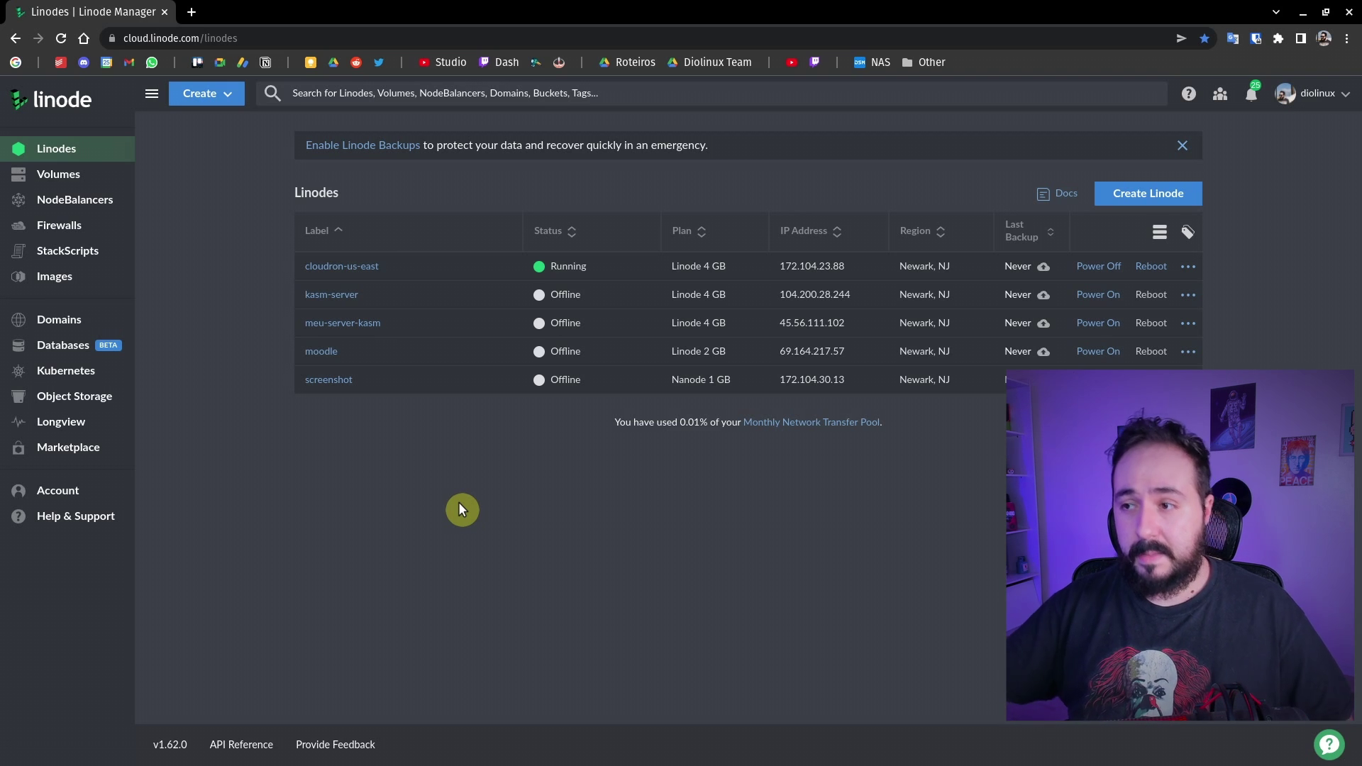
left_click(210, 95)
left_click(272, 125)
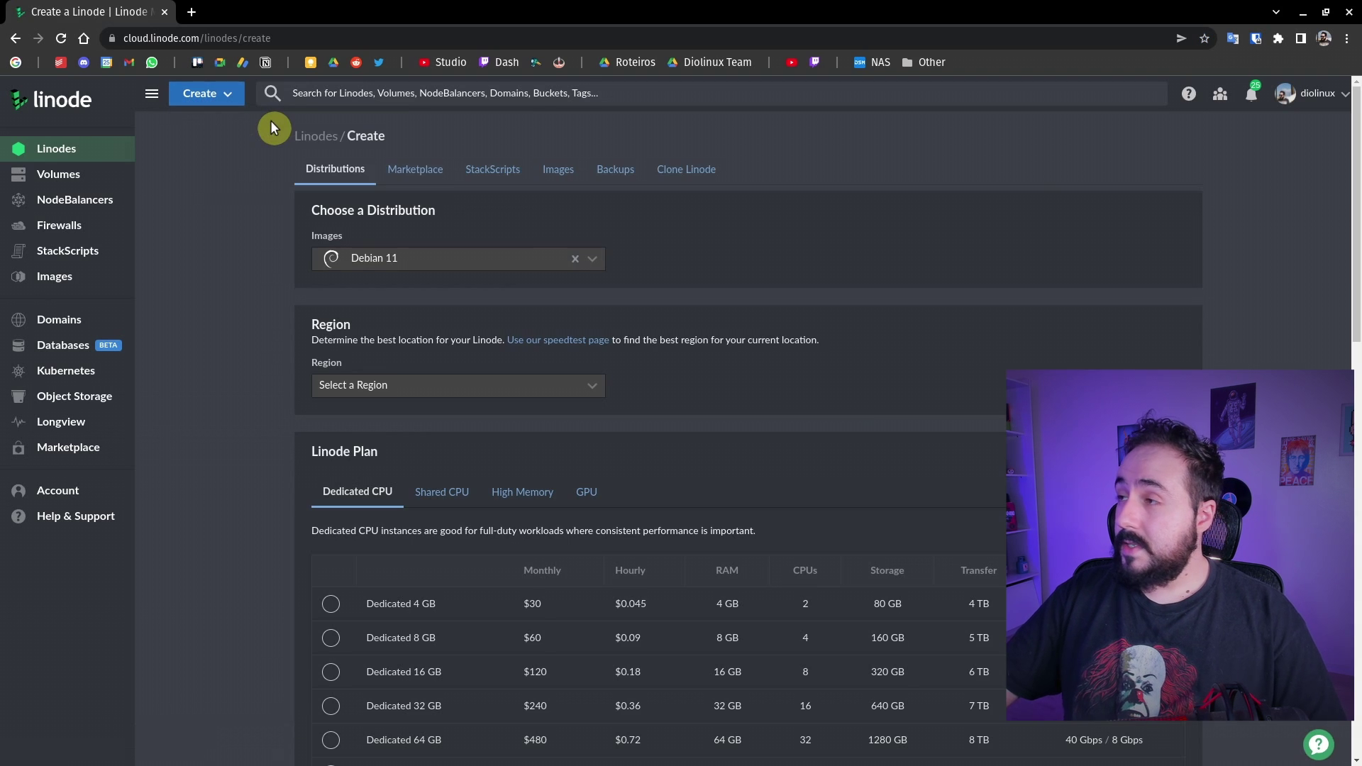
left_click(430, 174)
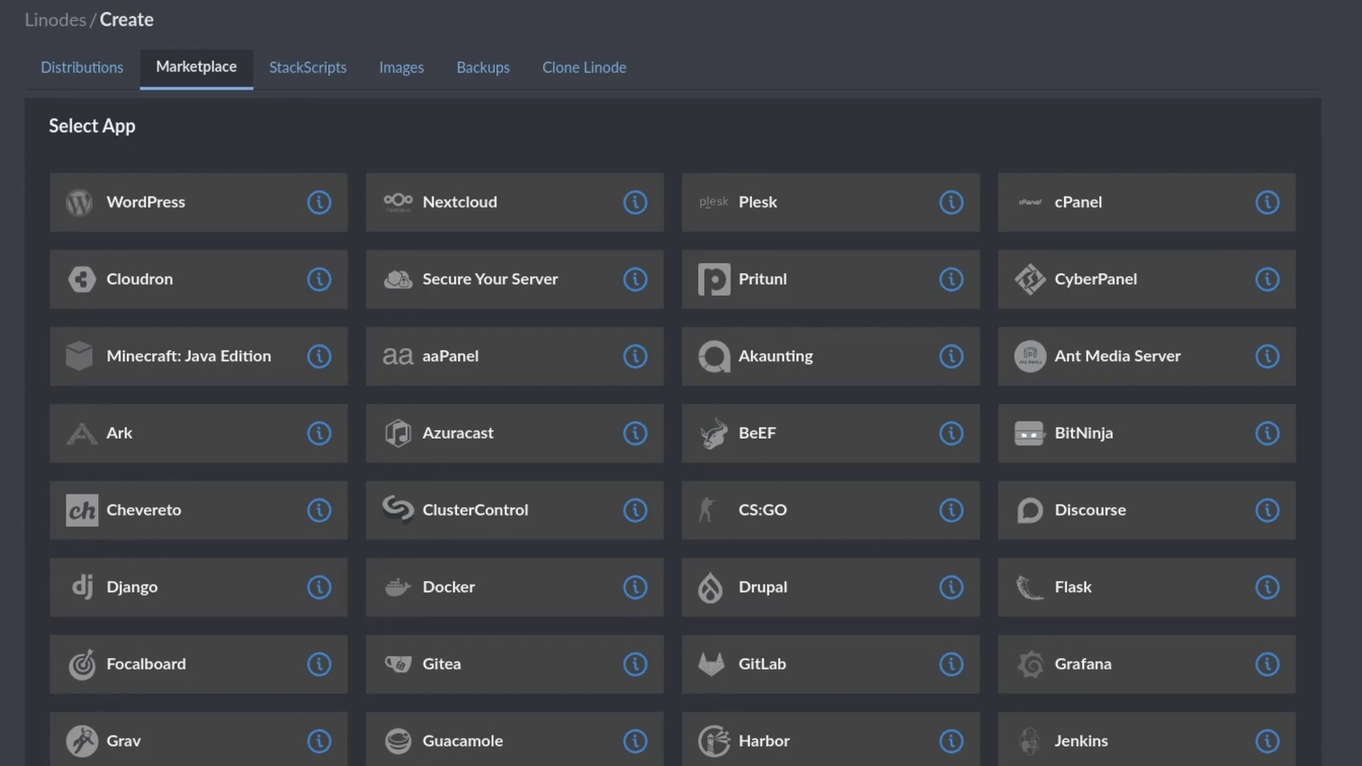
Step: Choose Cloudron as the Marketplace app and keep Ubuntu 20.04 LTS as its image
left_click(213, 282)
scroll(395, 365, "down", 20)
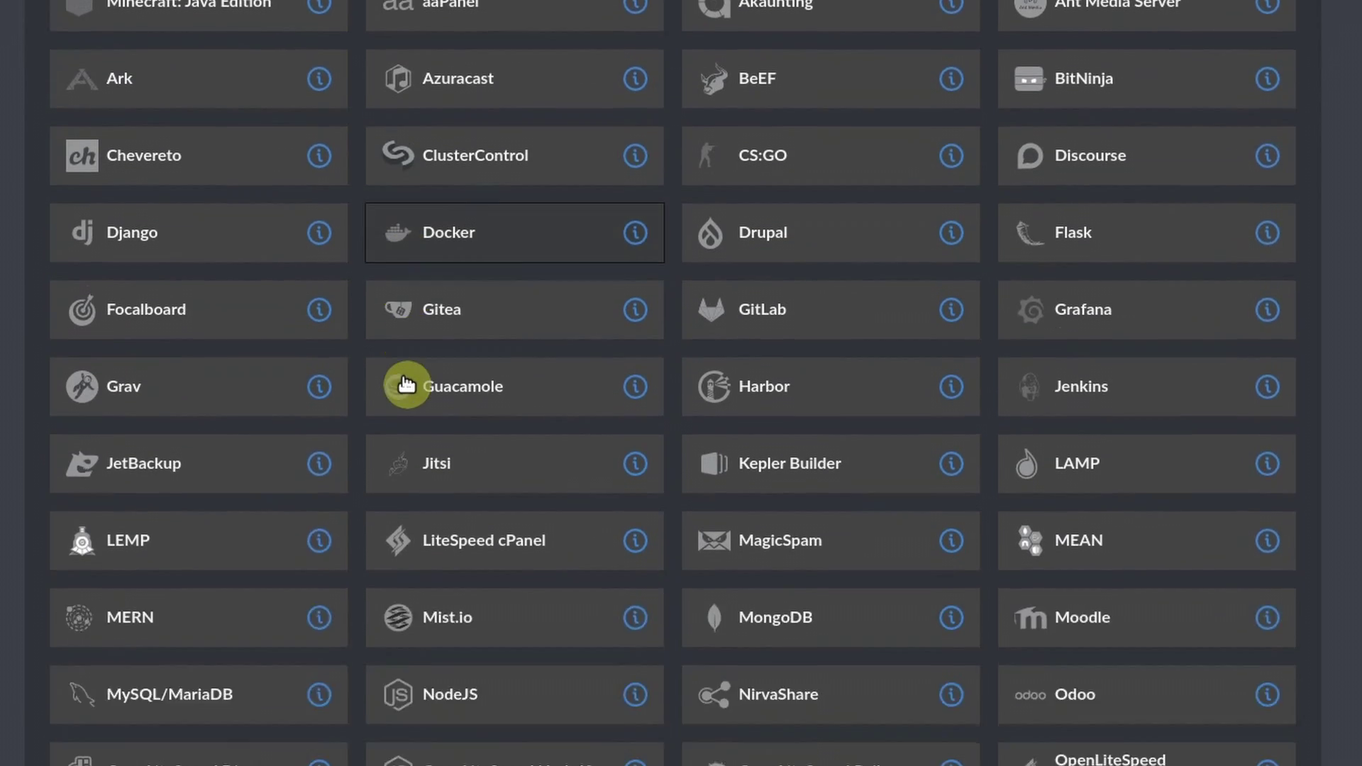
scroll(409, 387, "down", 3)
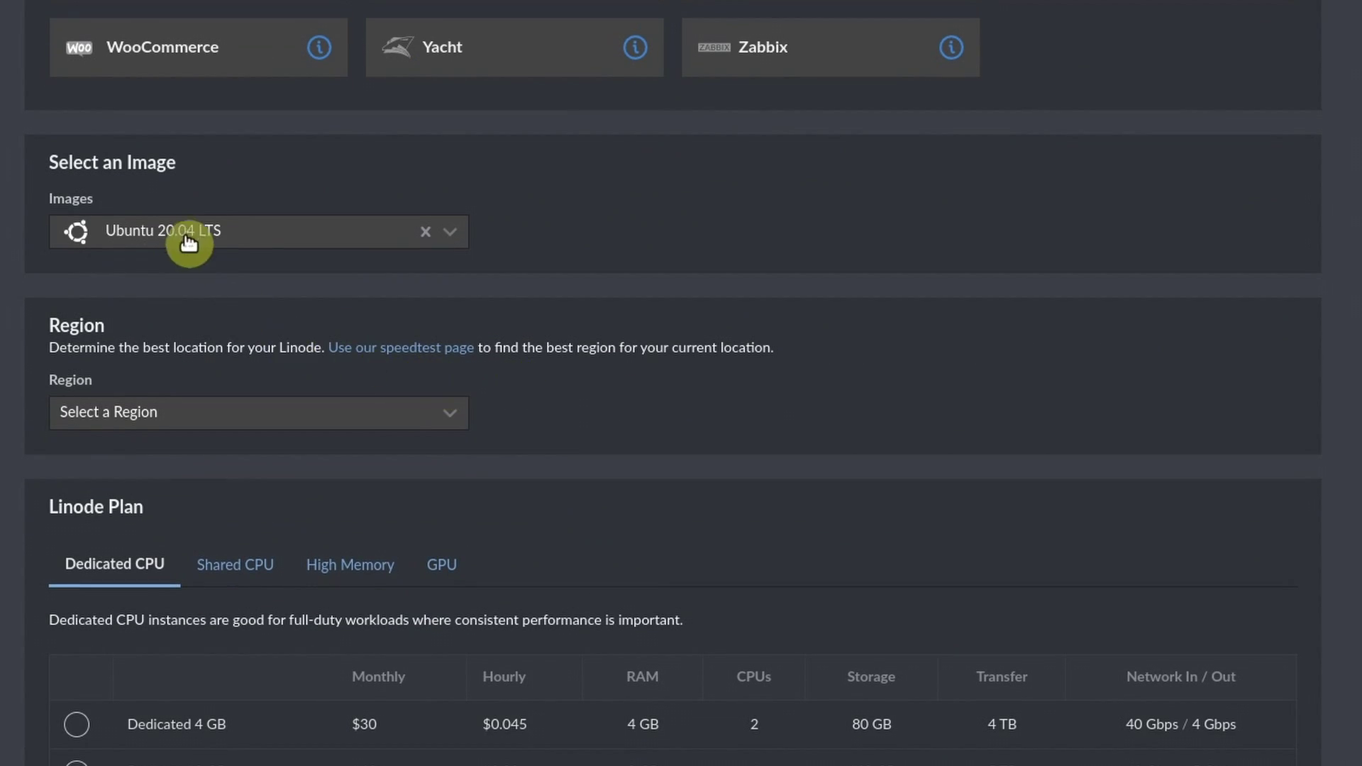
left_click(241, 236)
left_click(742, 351)
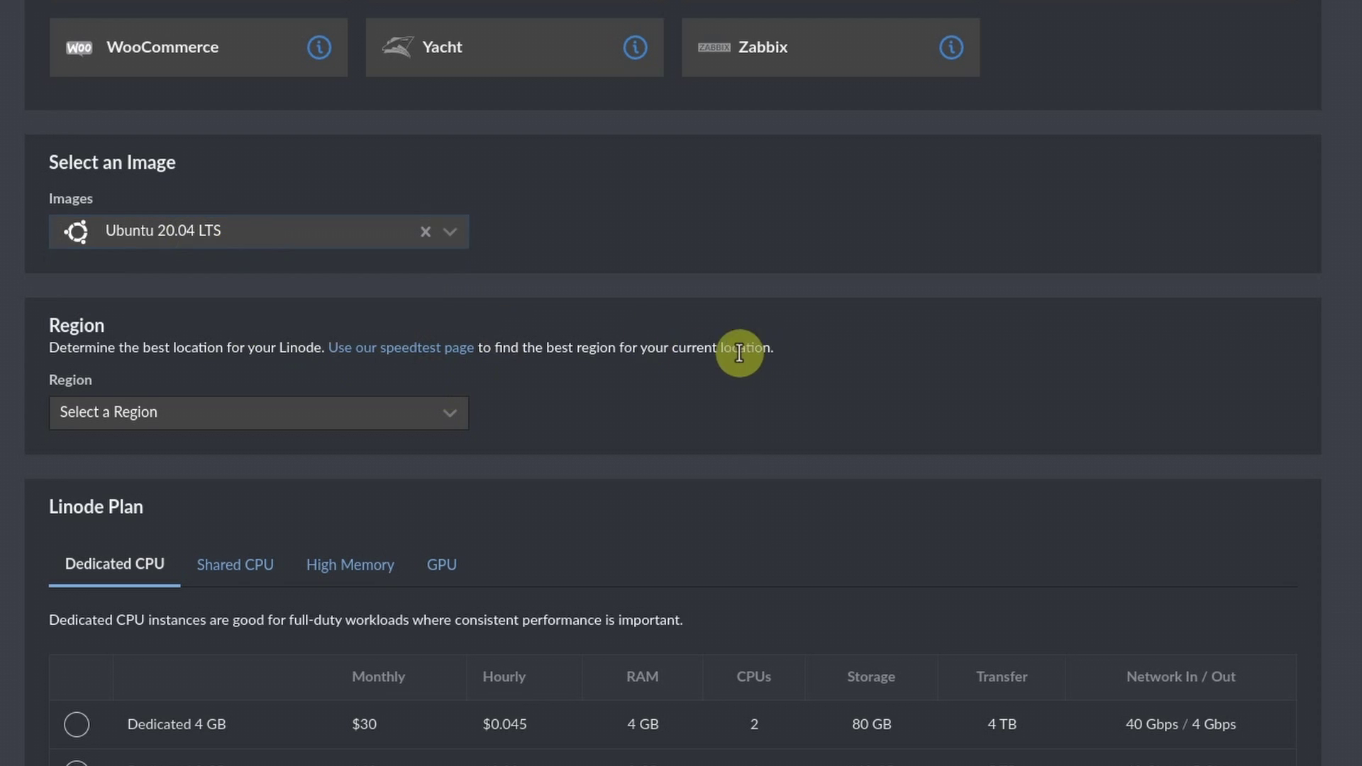
Step: Set the new Linode's region to Newark, NJ
left_click(322, 421)
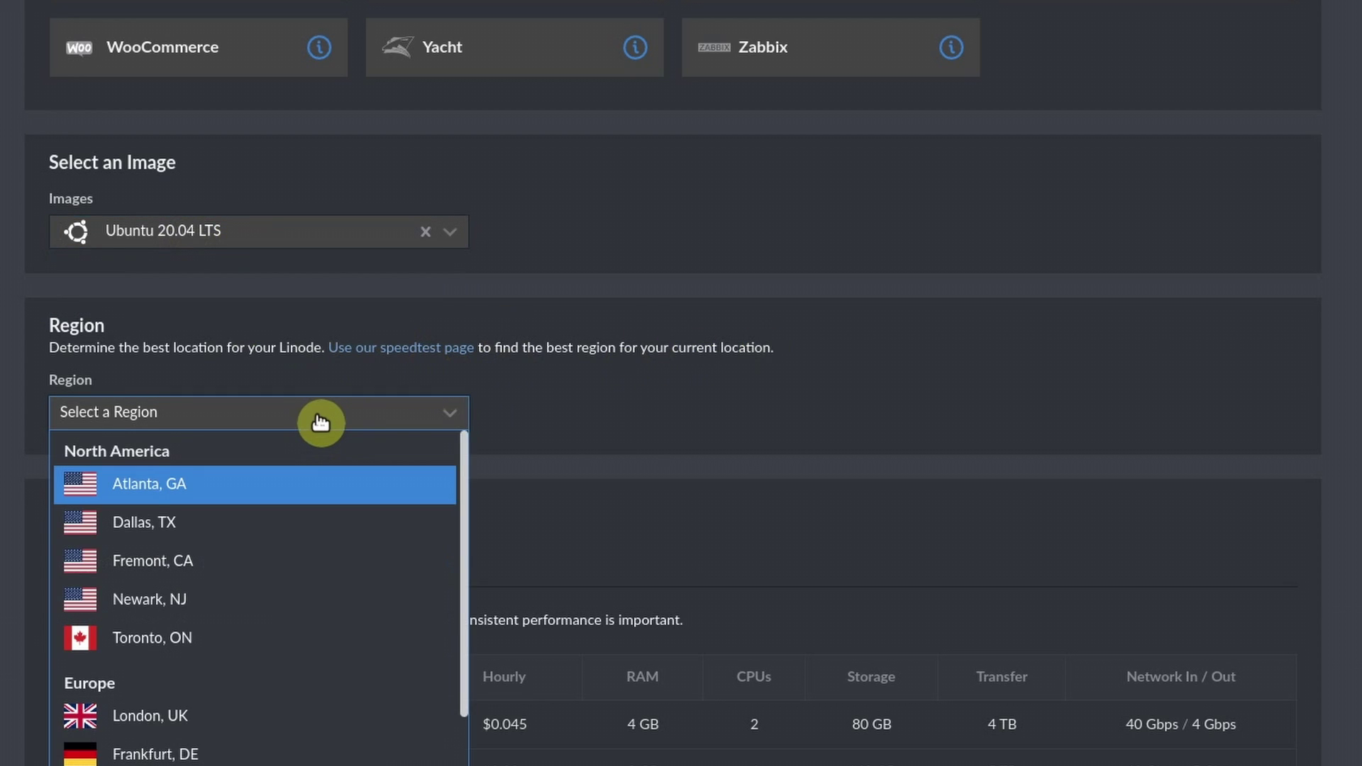
scroll(281, 685, "down", 2)
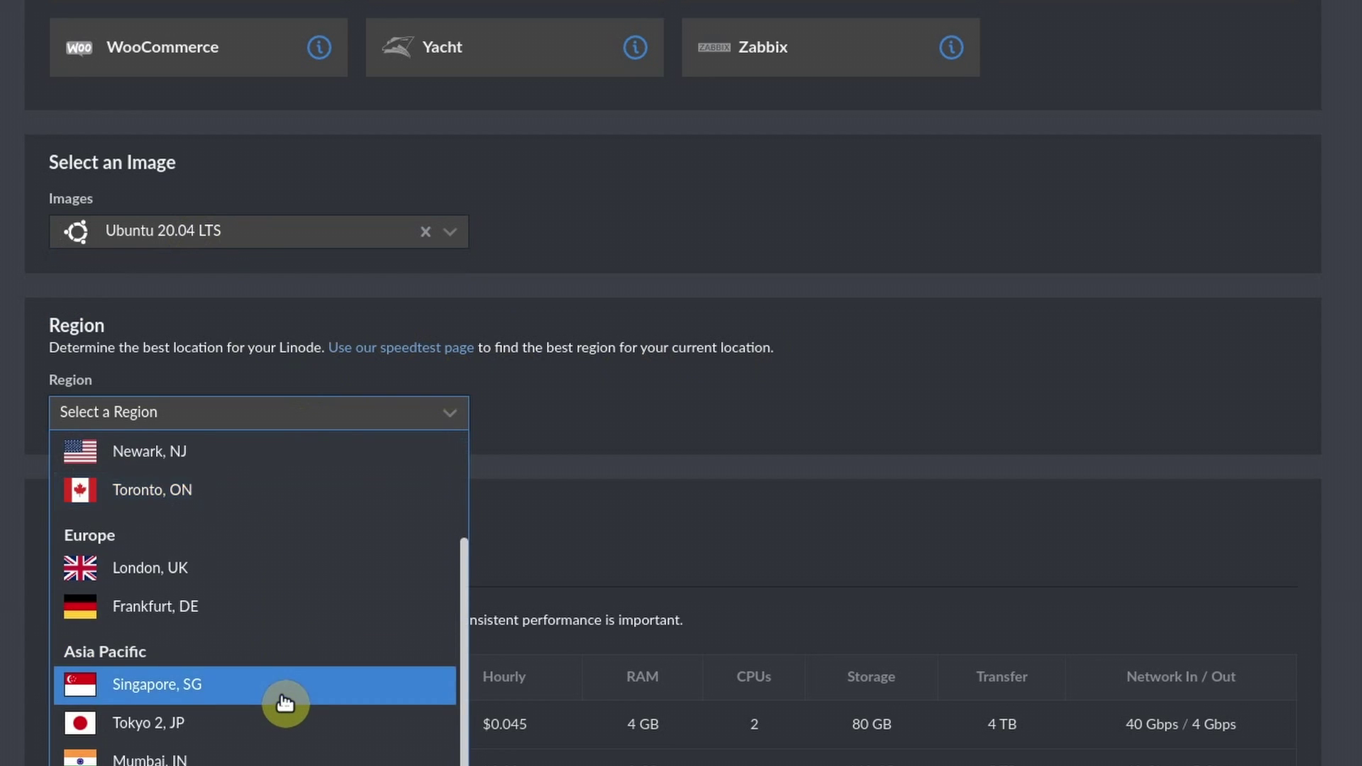
scroll(284, 704, "up", 2)
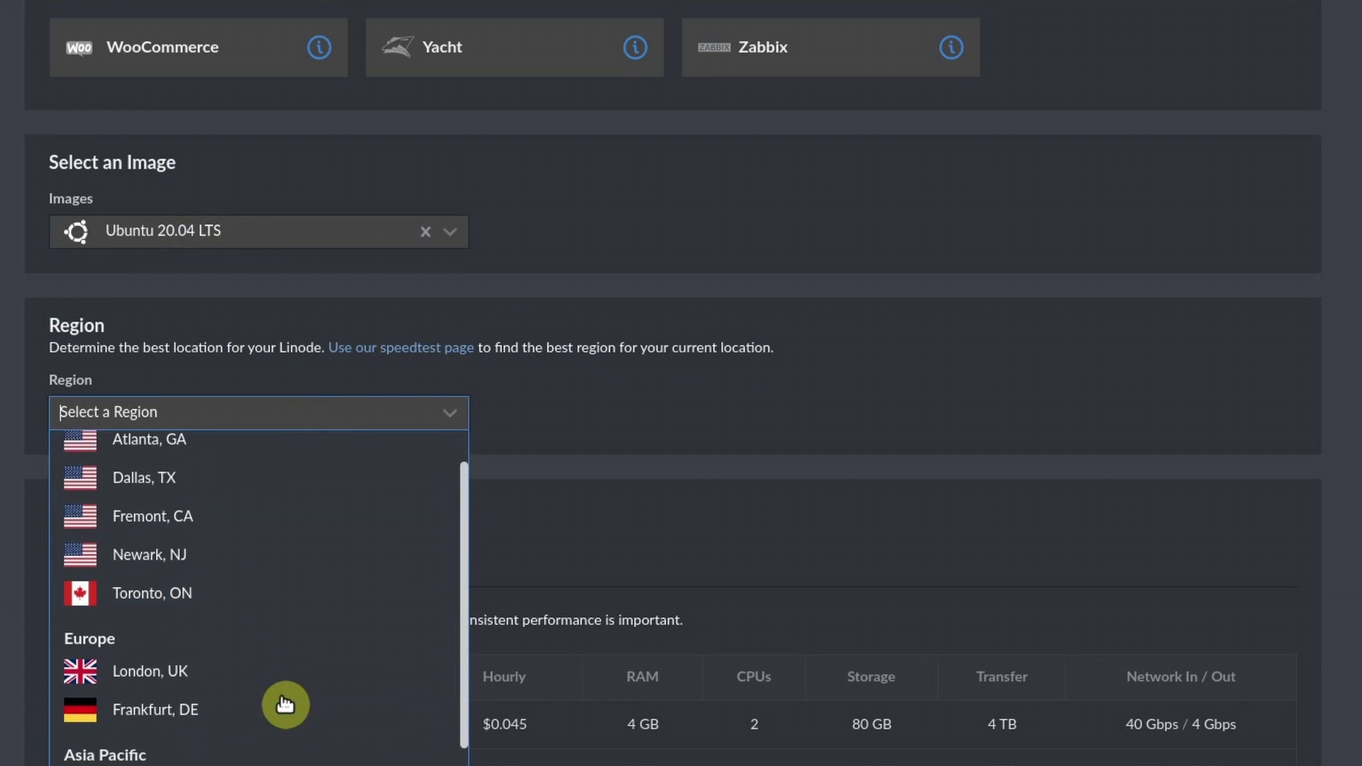
left_click(243, 561)
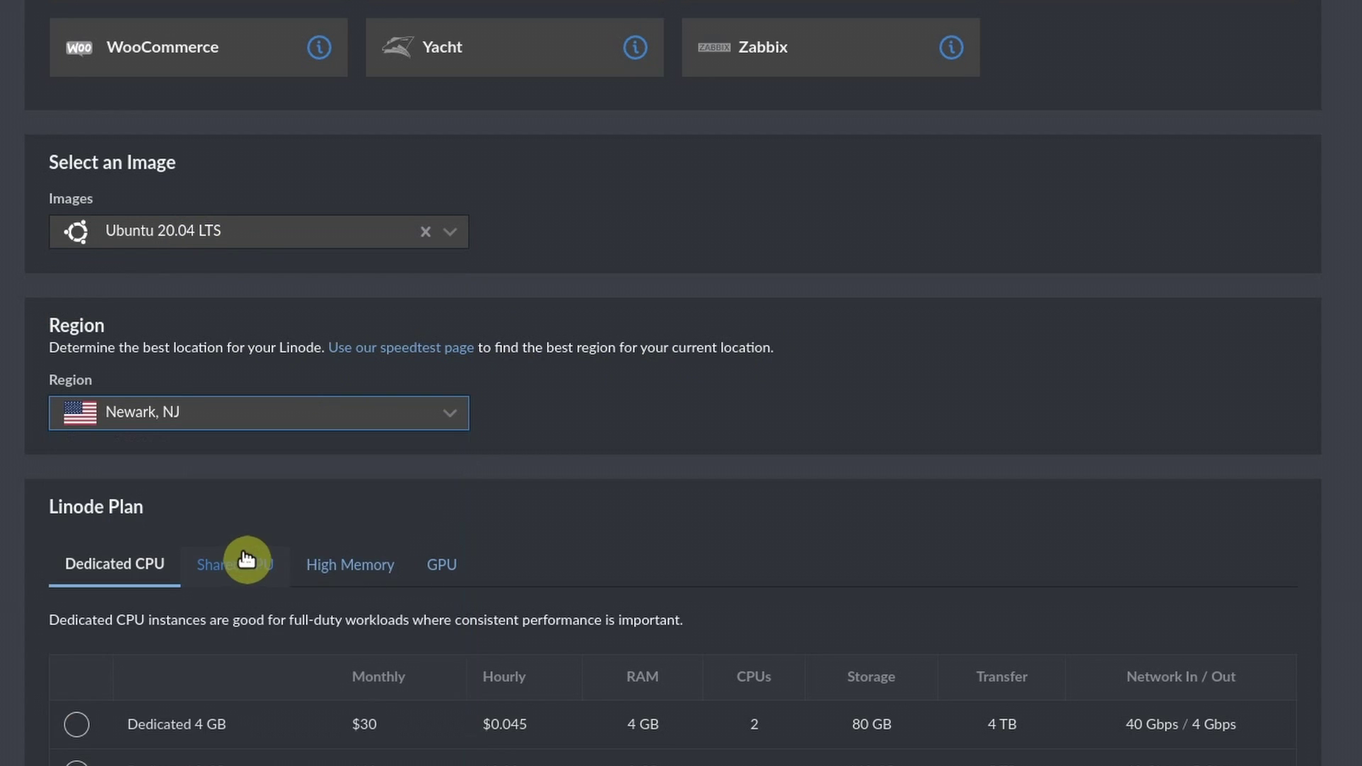
Step: Select the Linode 4 GB plan among the Shared CPU plans and review its storage
scroll(547, 458, "down", 2)
scroll(548, 458, "down", 2)
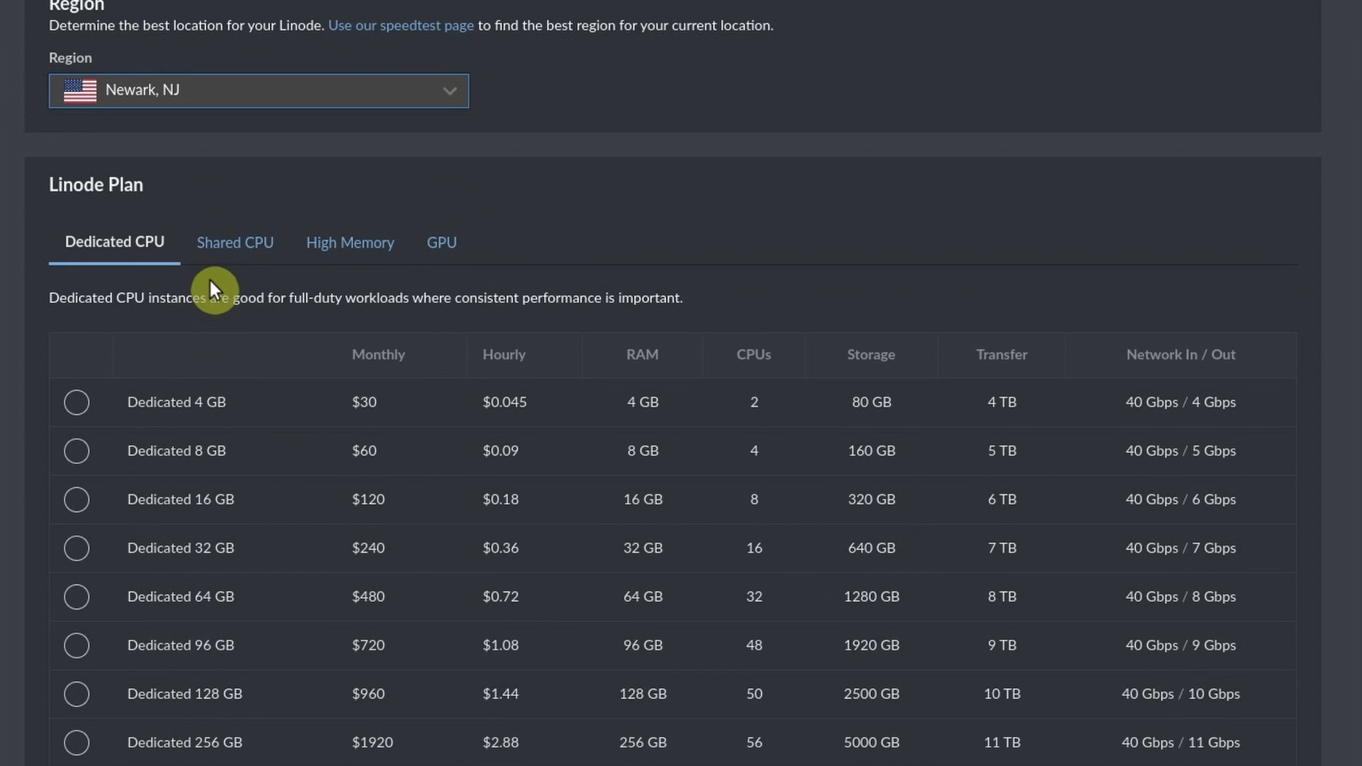
left_click(220, 245)
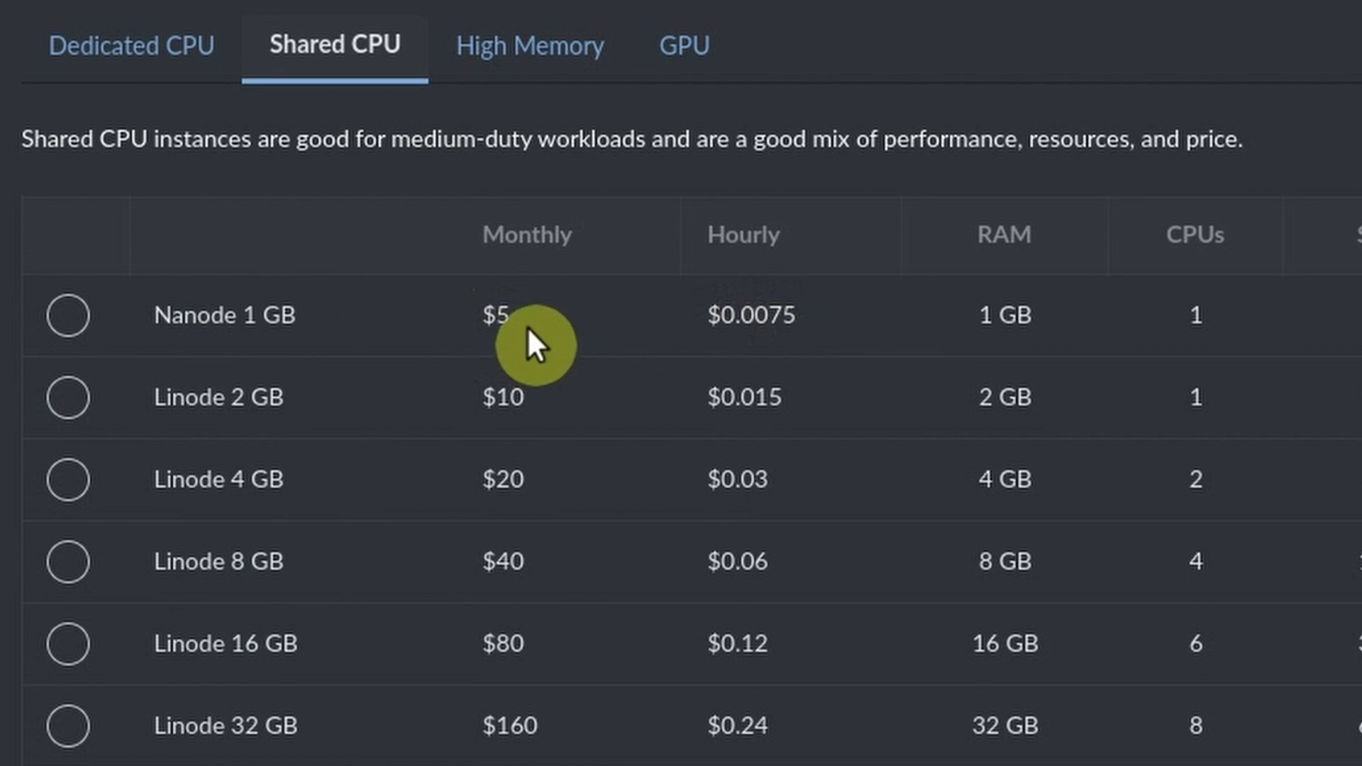
left_click(501, 318)
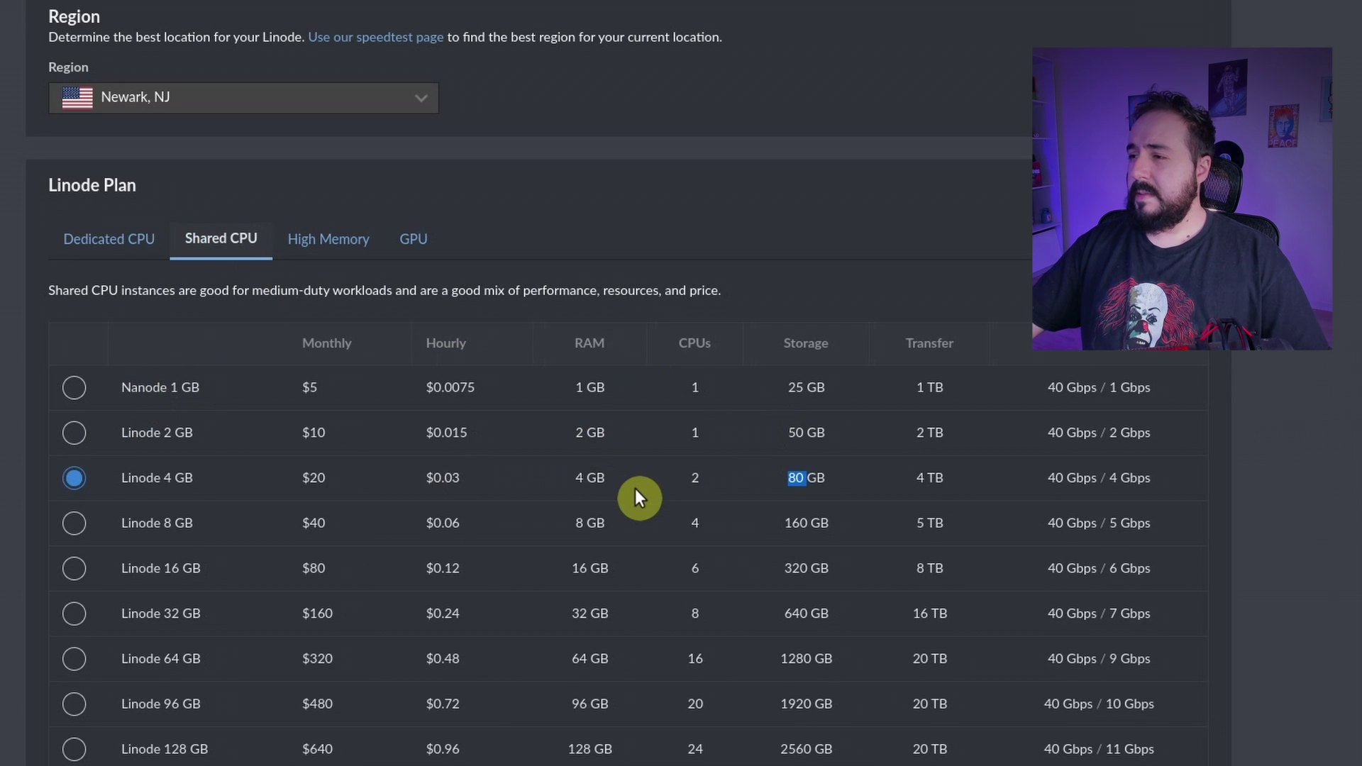
left_click(803, 474)
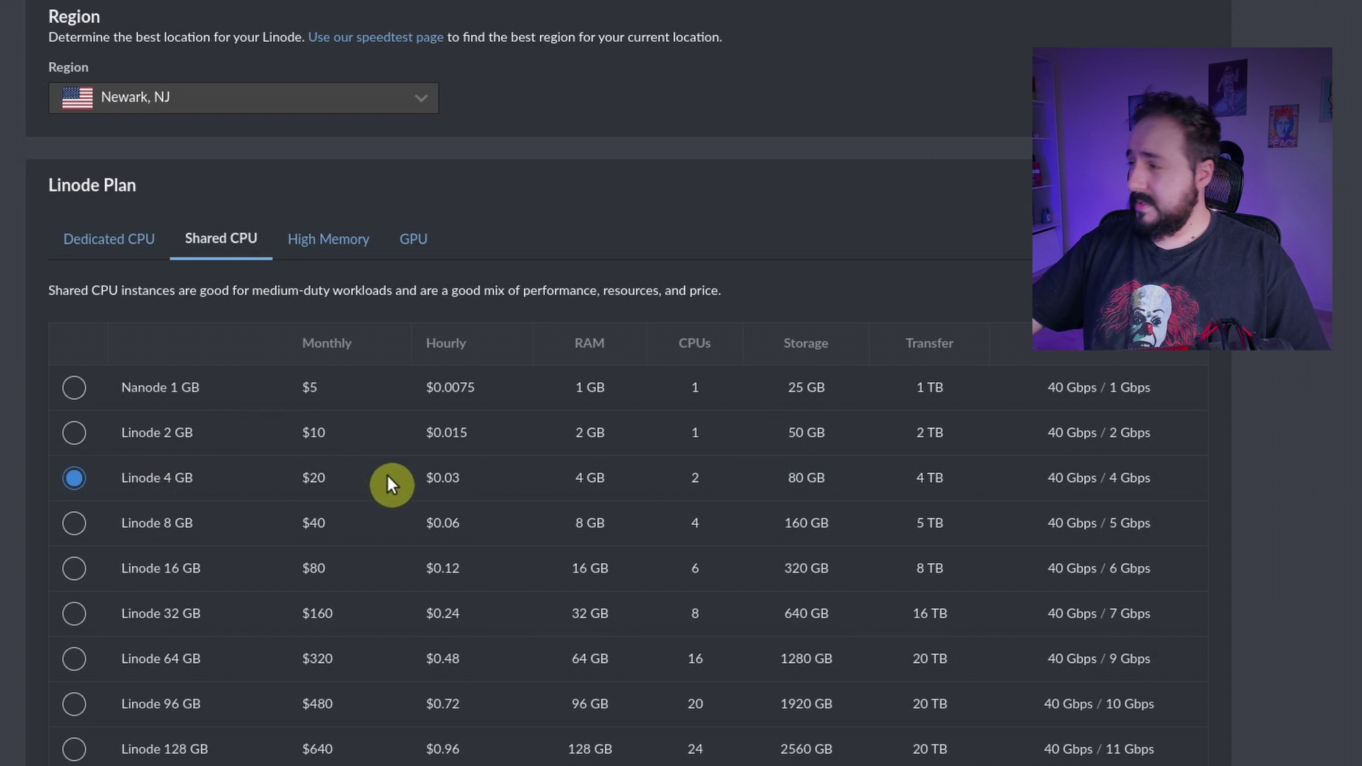
double_click(796, 478)
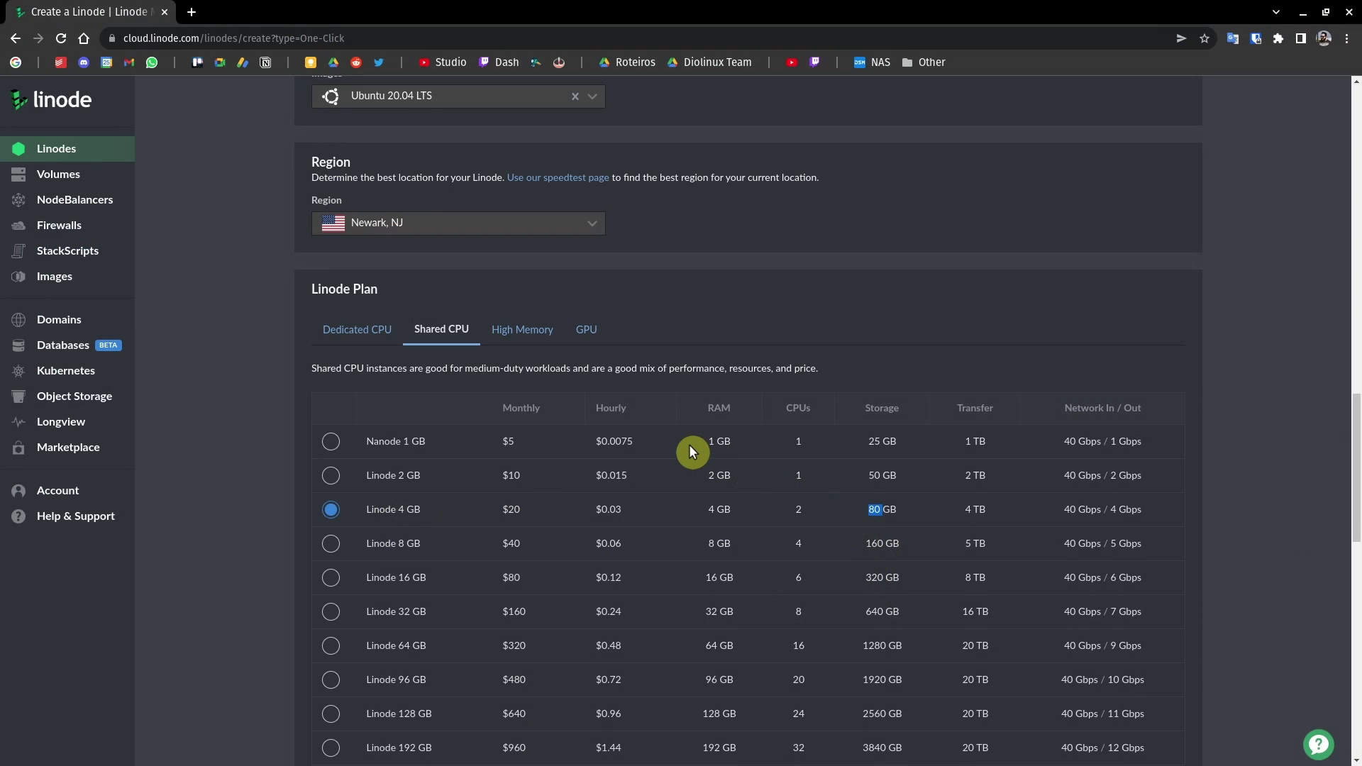
Step: Switch to the Cloudron dashboard and examine the disk usage of the system and Docker images in System Info
key("super")
left_click(694, 450)
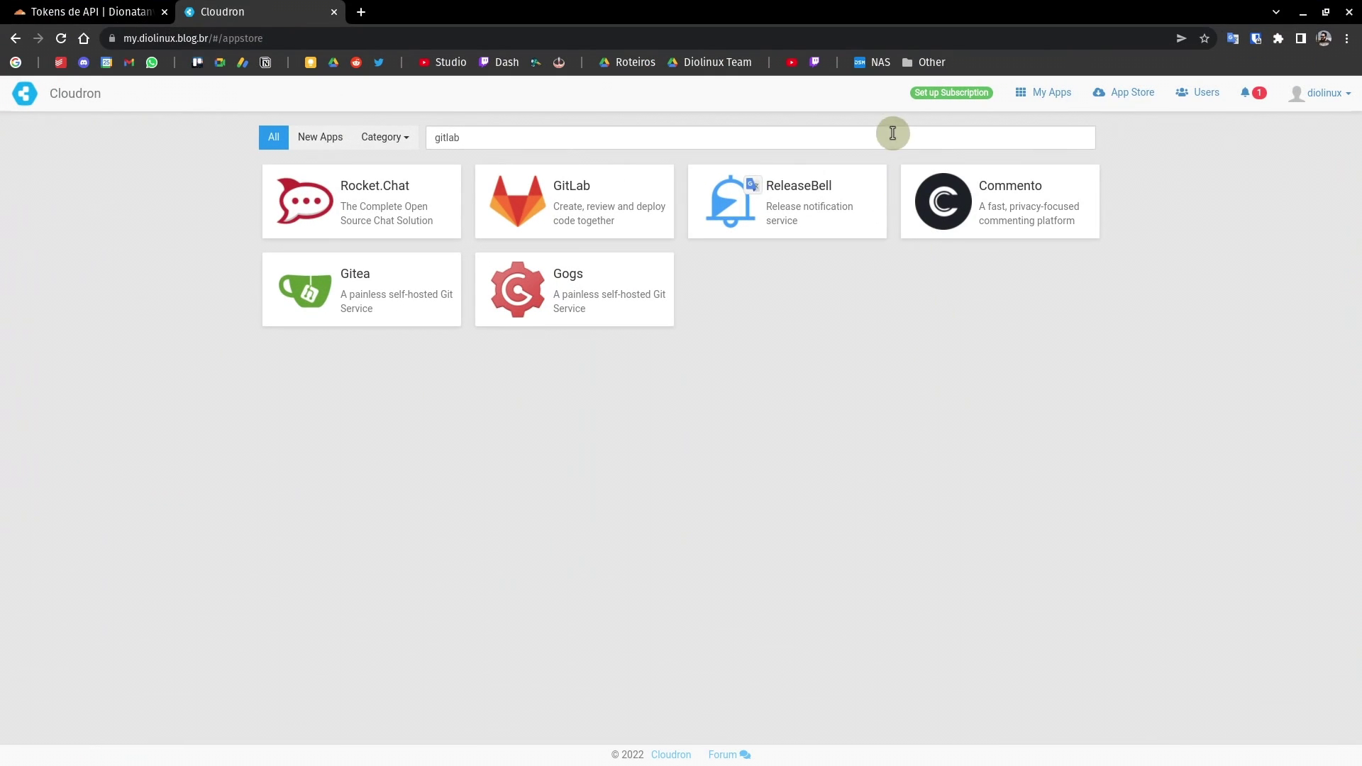
left_click(1320, 93)
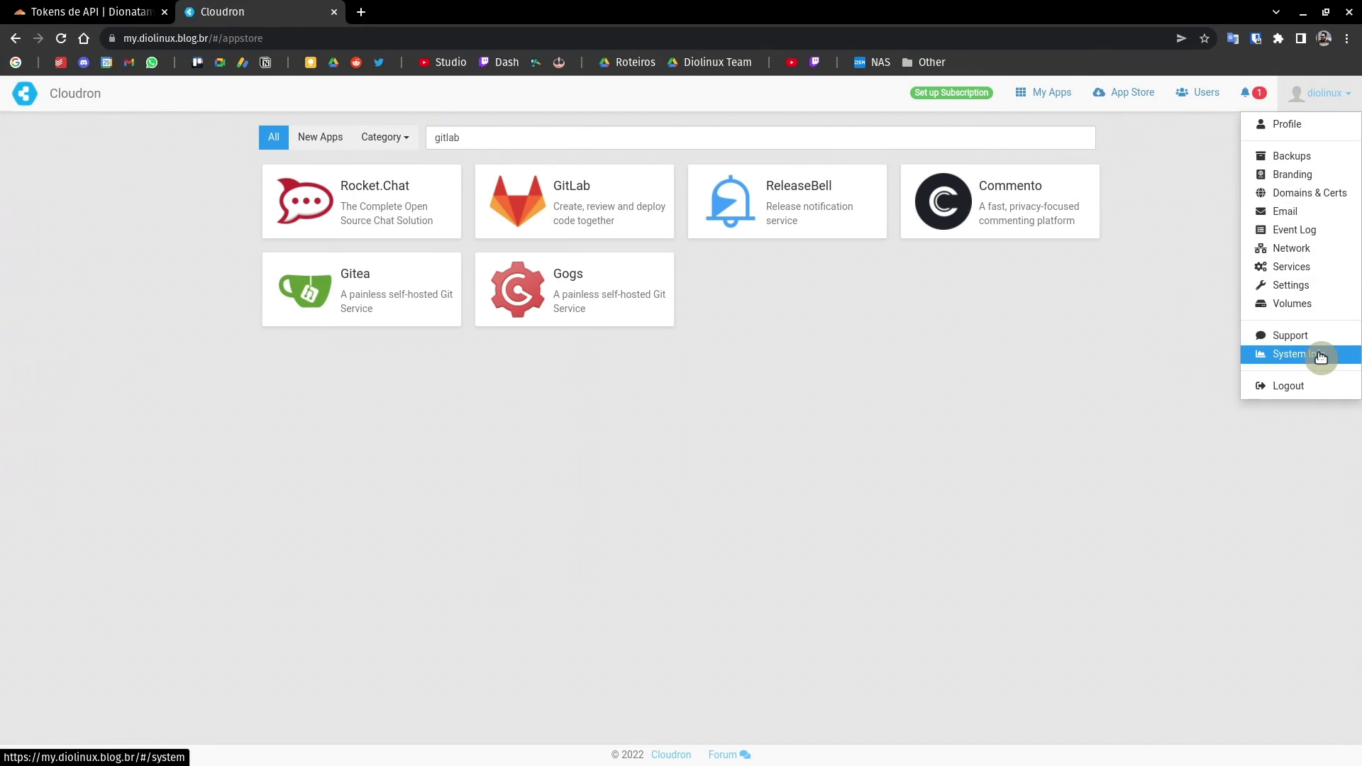
left_click(1320, 354)
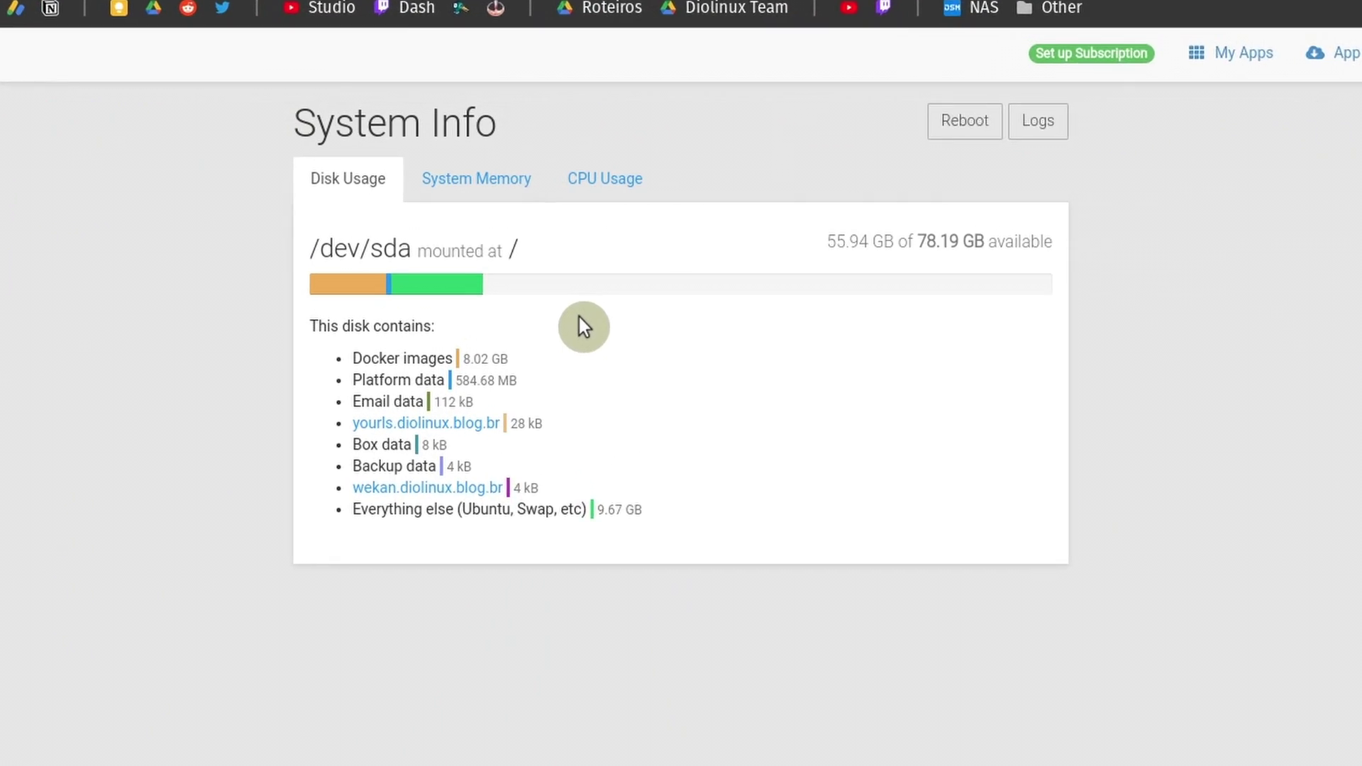
left_click_drag(463, 511, 526, 511)
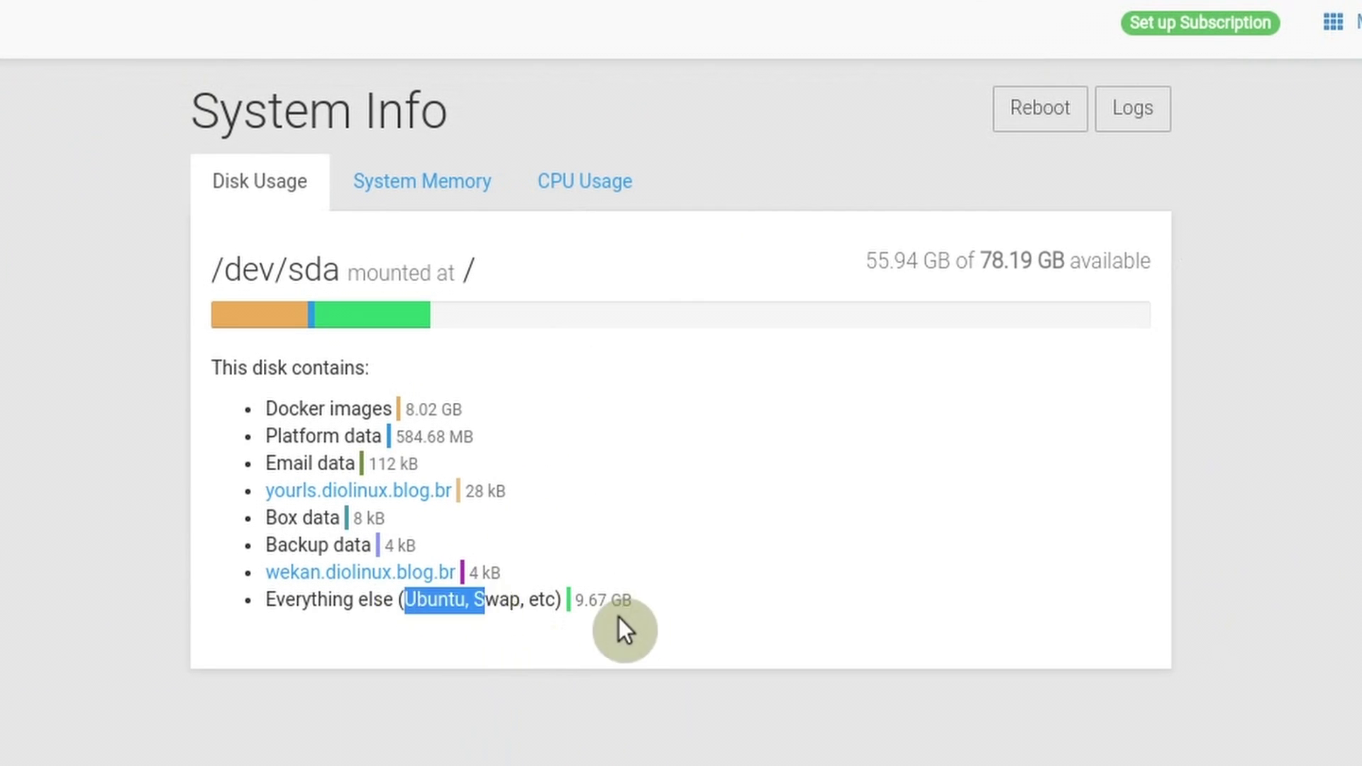
left_click_drag(619, 617, 647, 620)
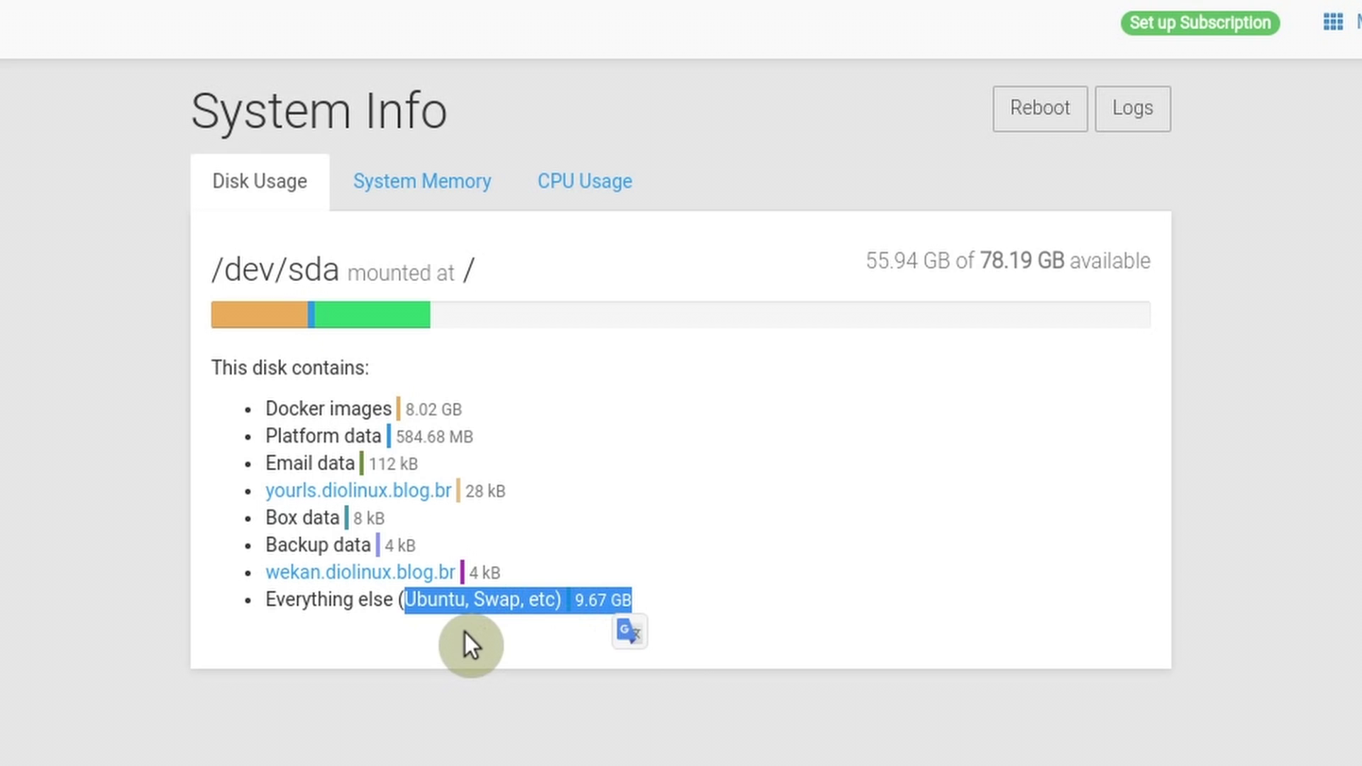
left_click_drag(470, 411, 259, 417)
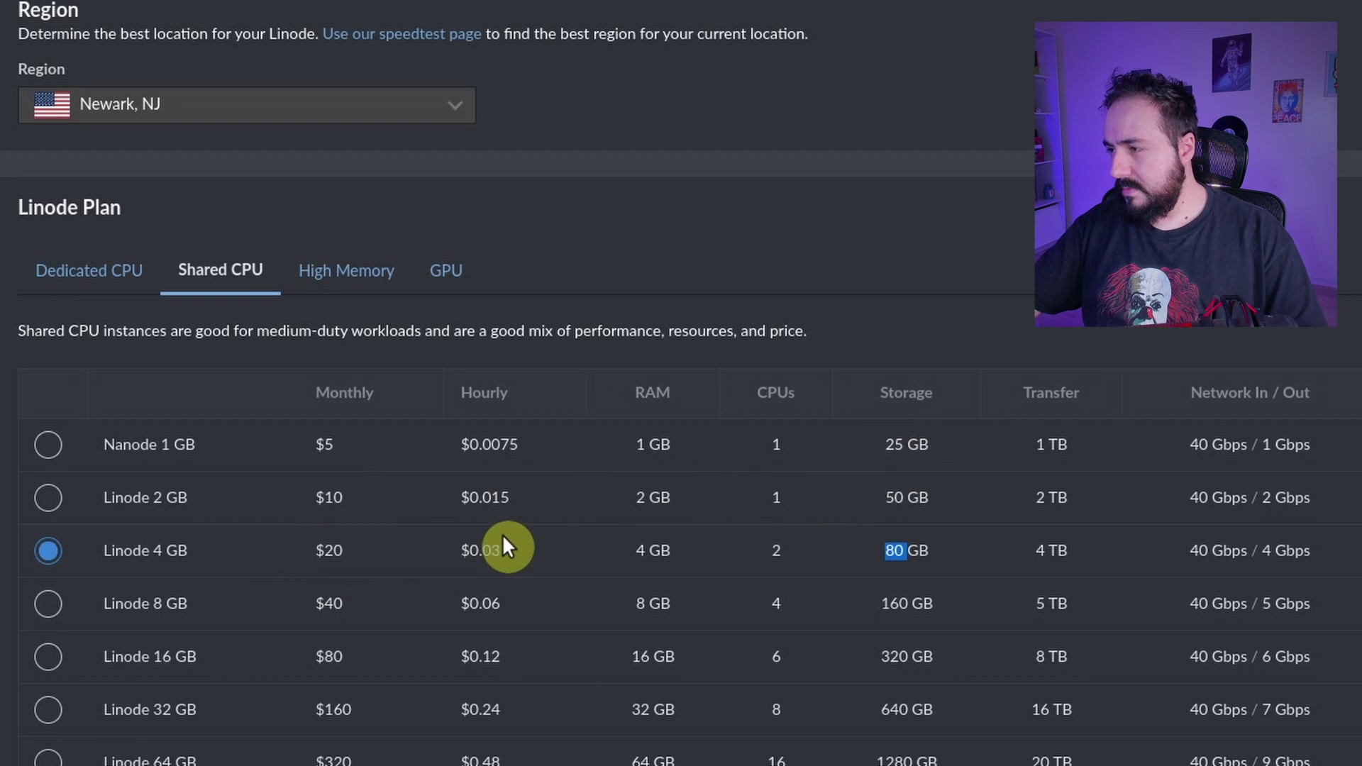
Step: Back in the Linode creation form, replace the Linode label with "CLOUD ADMIN"
scroll(503, 543, "down", 10)
left_click_drag(289, 211, 9, 218)
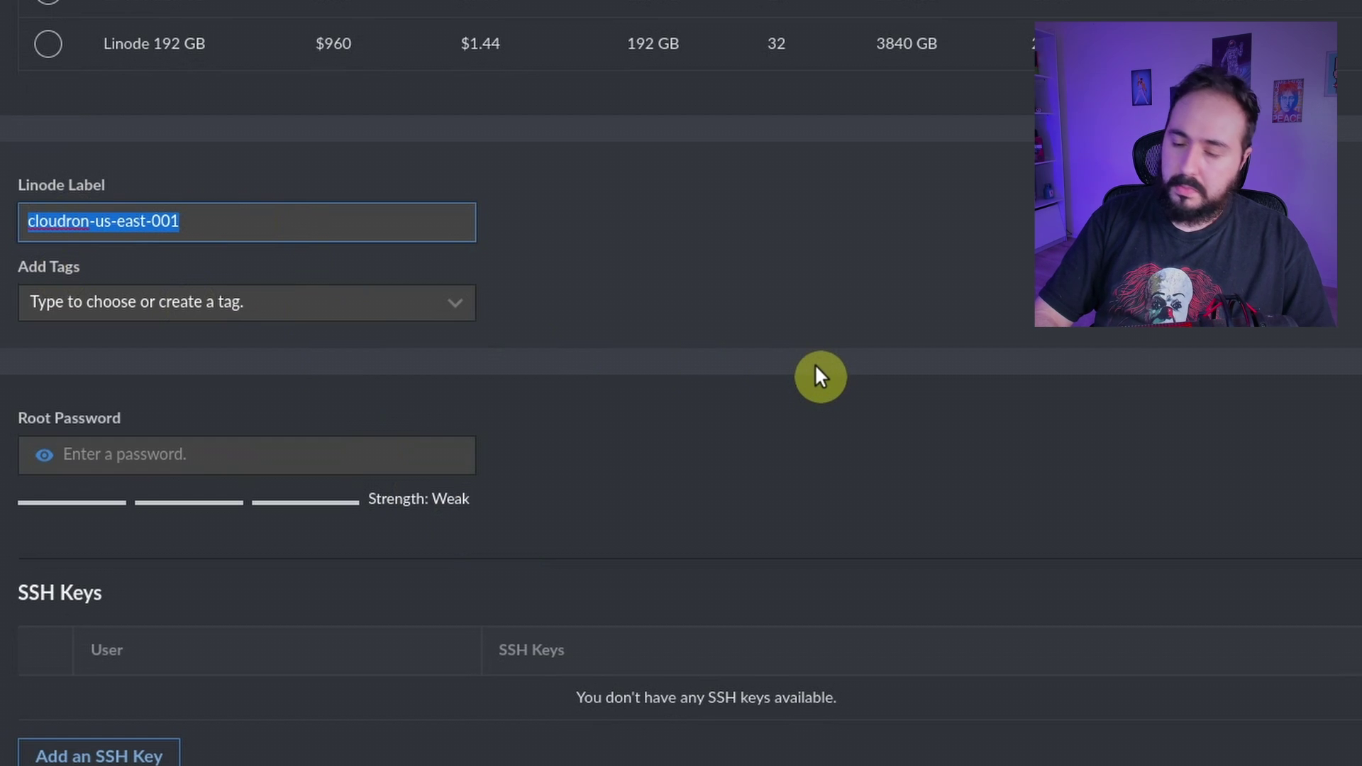
type("CLOUD ADMIN")
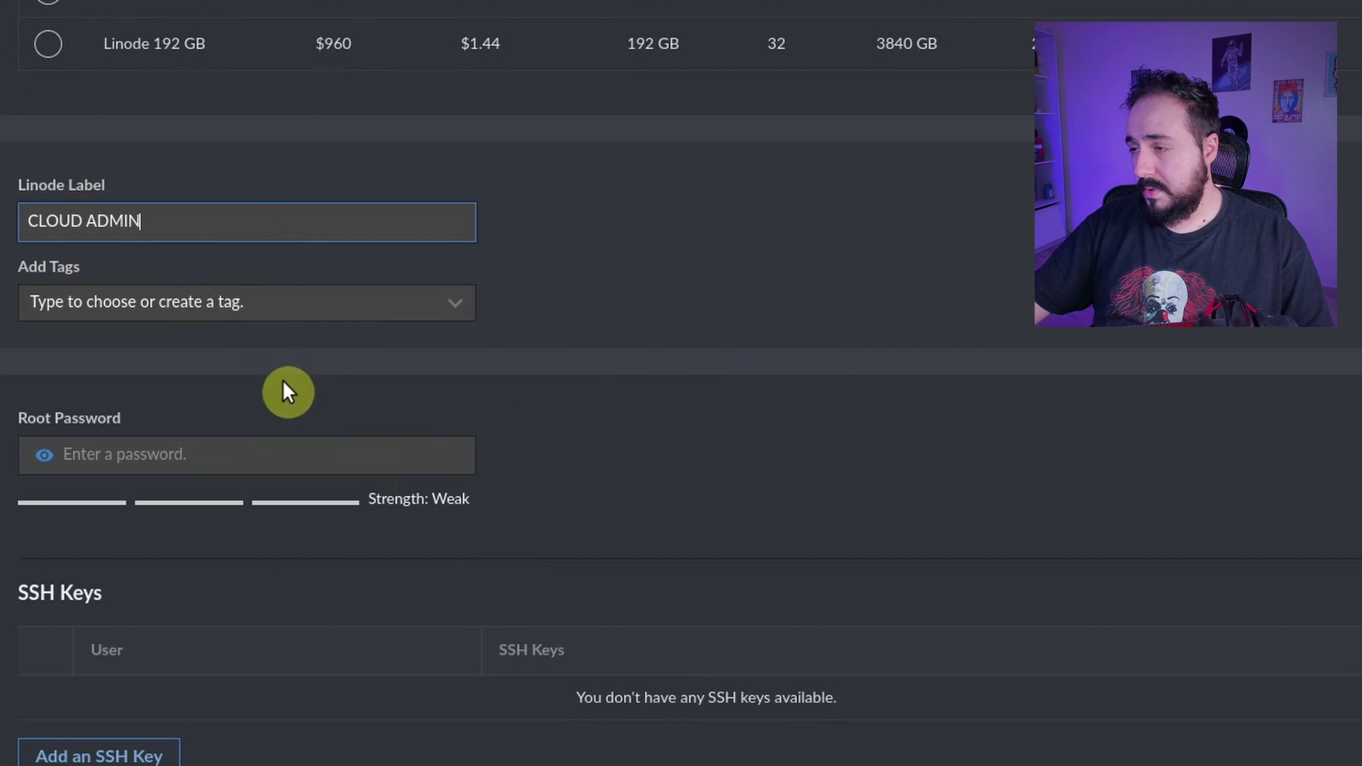
Step: Enter a root password for the new Linode
left_click(271, 462)
type("•••••")
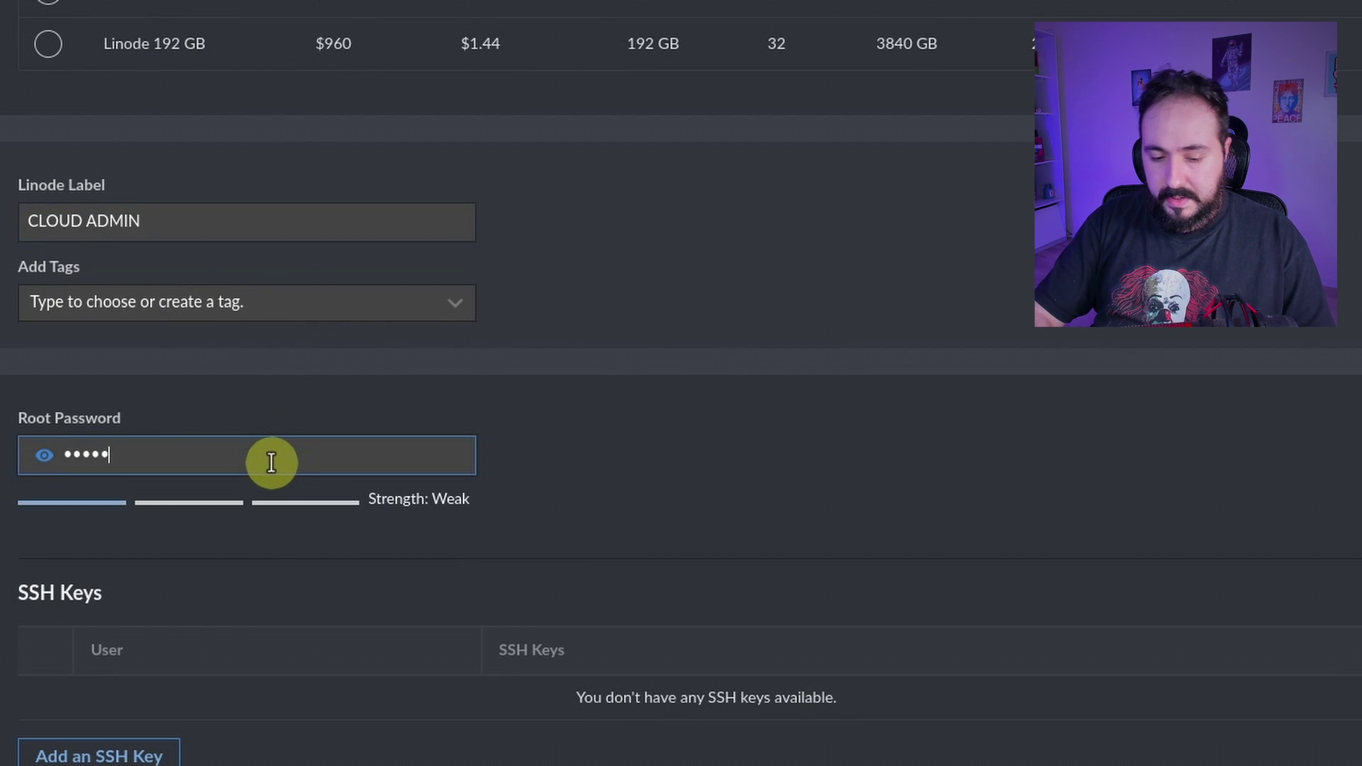
type("•••••••••")
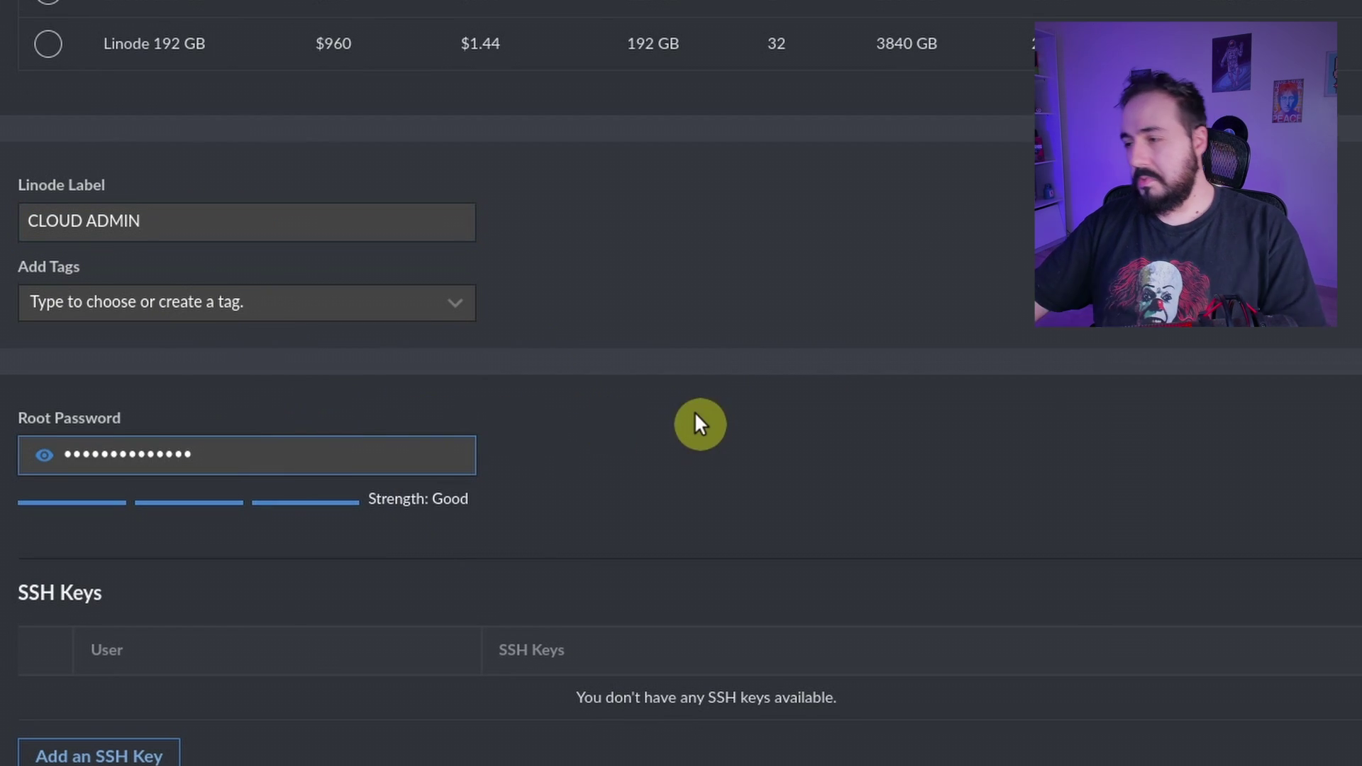
Step: Replace the space in the Linode label with a hyphen so it reads "CLOUD-ADMIN"
scroll(698, 424, "down", 5)
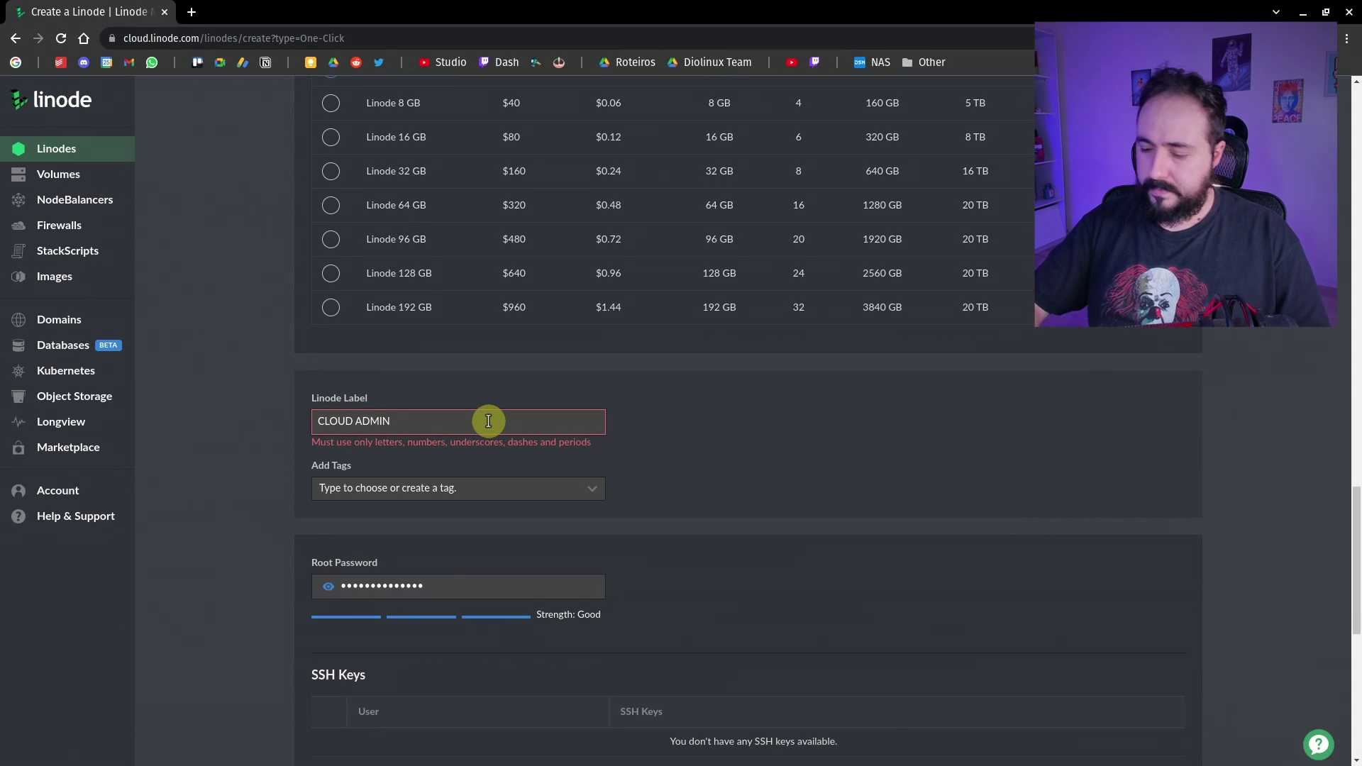
key("BackSpace")
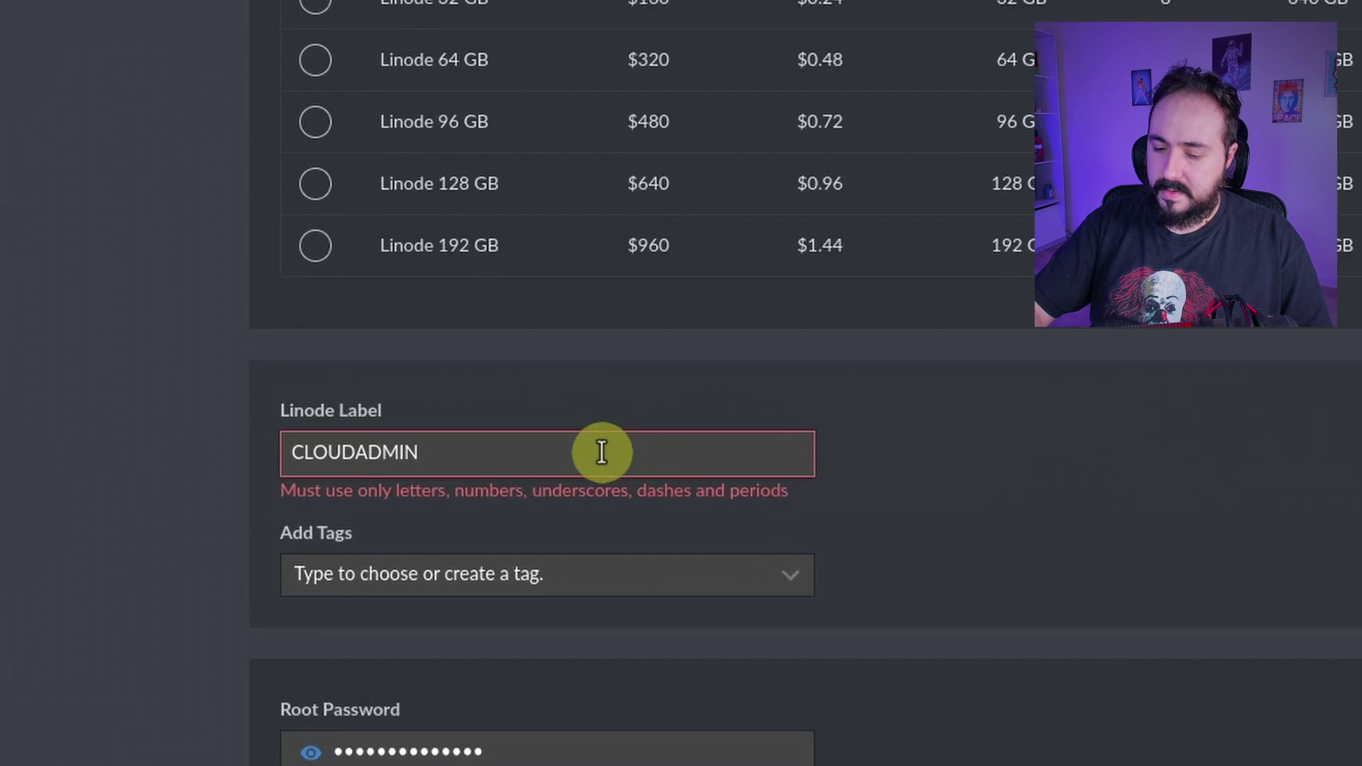
type("-")
Step: Create the Linode without attaching a VLAN or adding backups
scroll(489, 421, "down", 5)
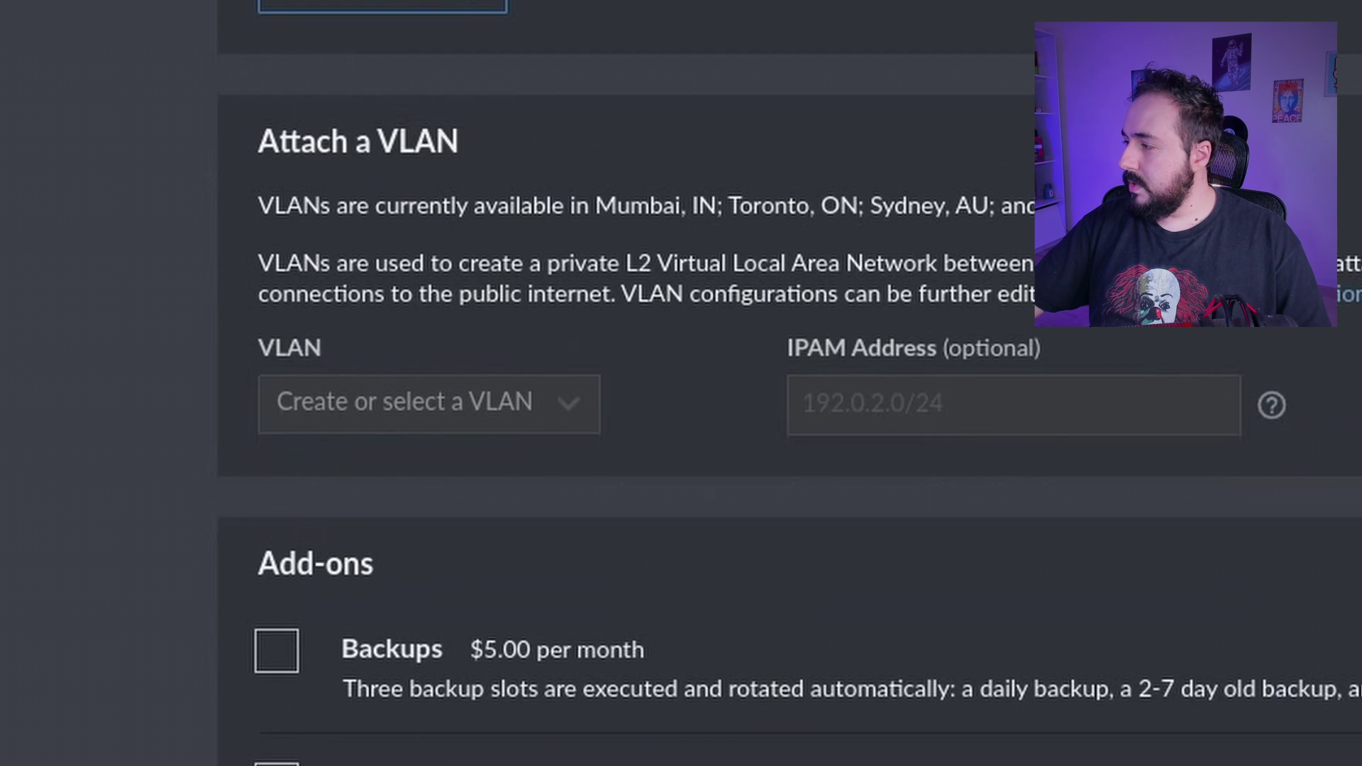
scroll(682, 426, "down", 8)
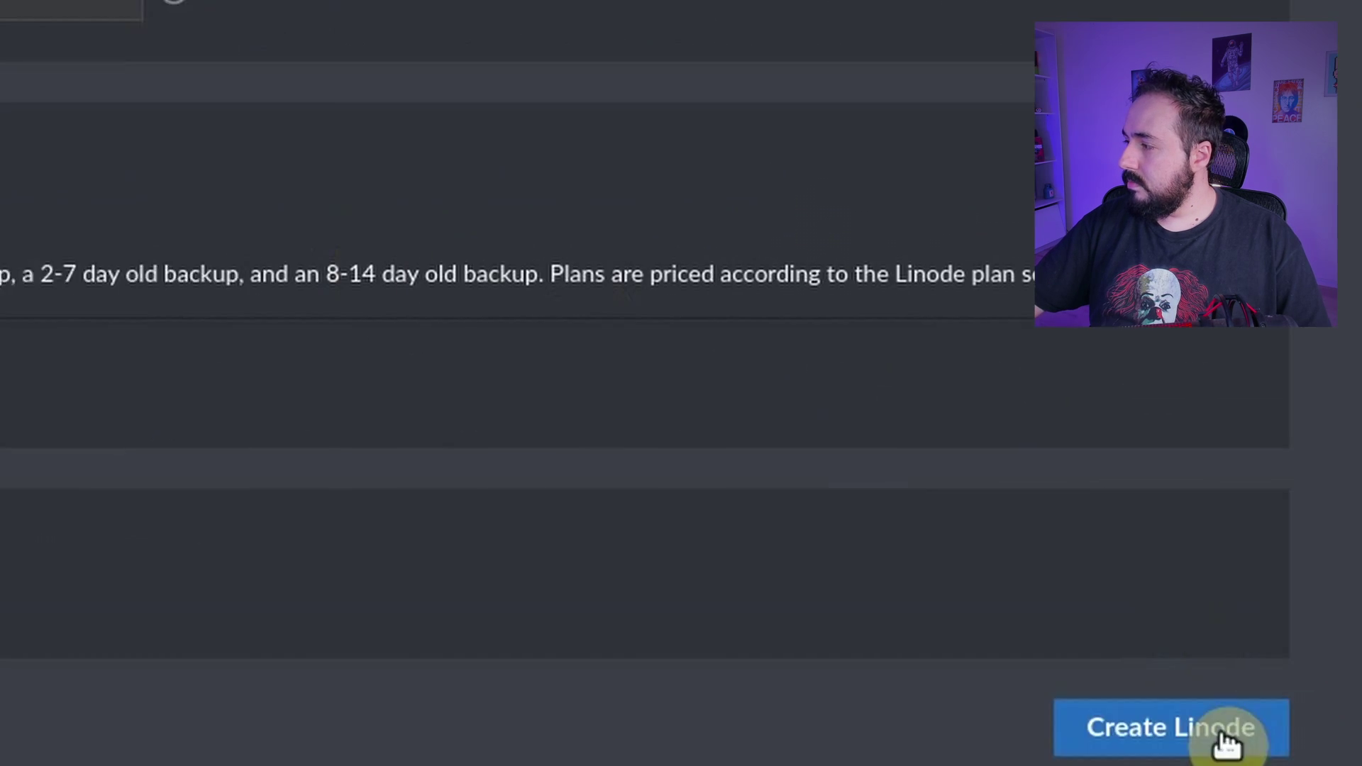
left_click(1222, 739)
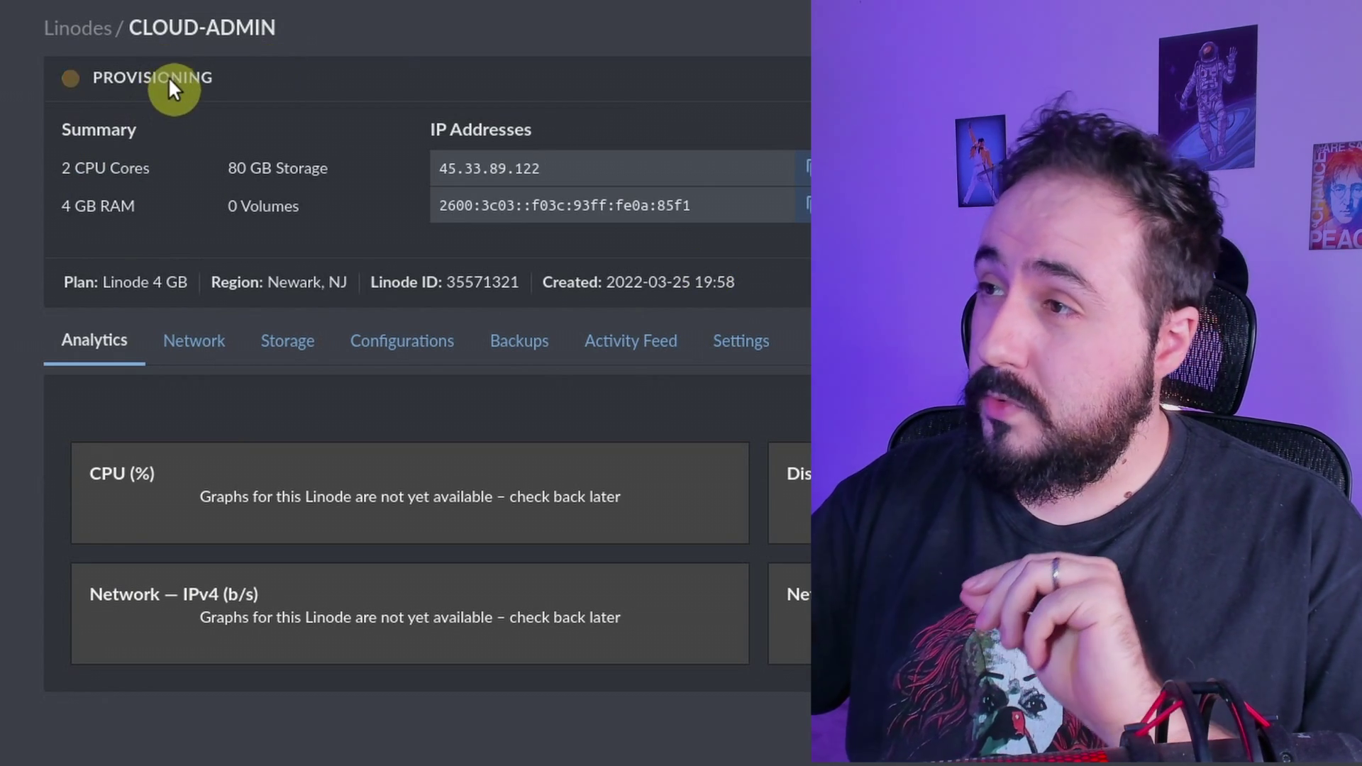
Step: Check the provisioning status of the new CLOUD-ADMIN Linode
double_click(169, 77)
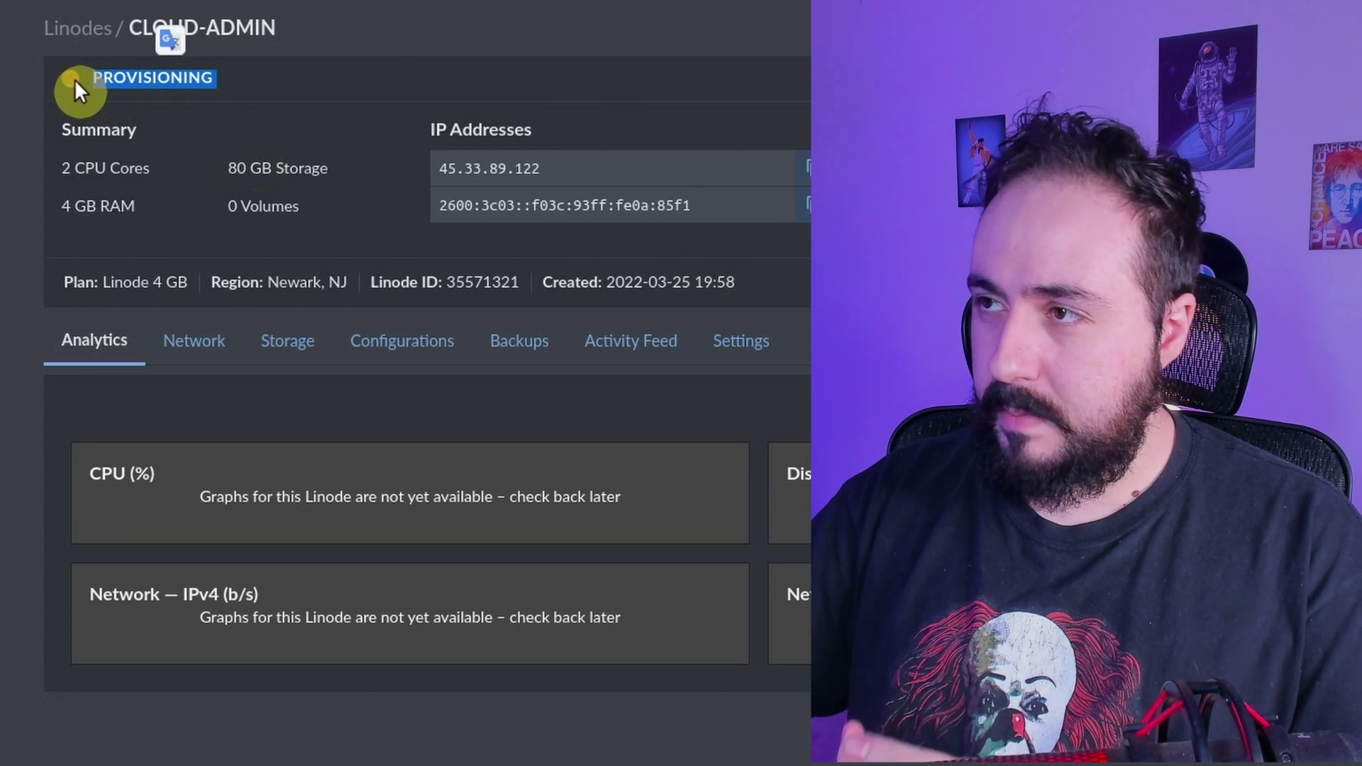
left_click(351, 79)
left_click(353, 84)
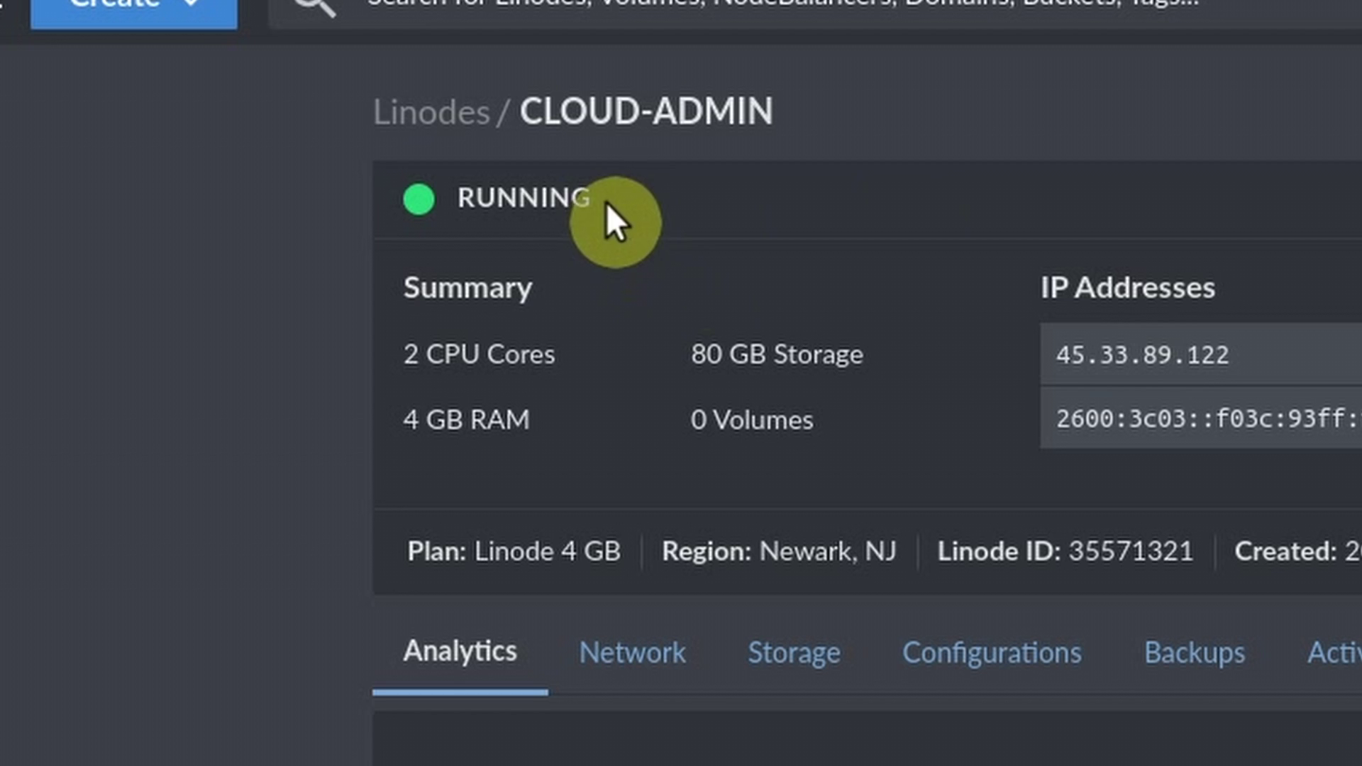
Step: Check the running status of CLOUD-ADMIN and launch its LISH console in the Glish view
left_click_drag(606, 204, 350, 198)
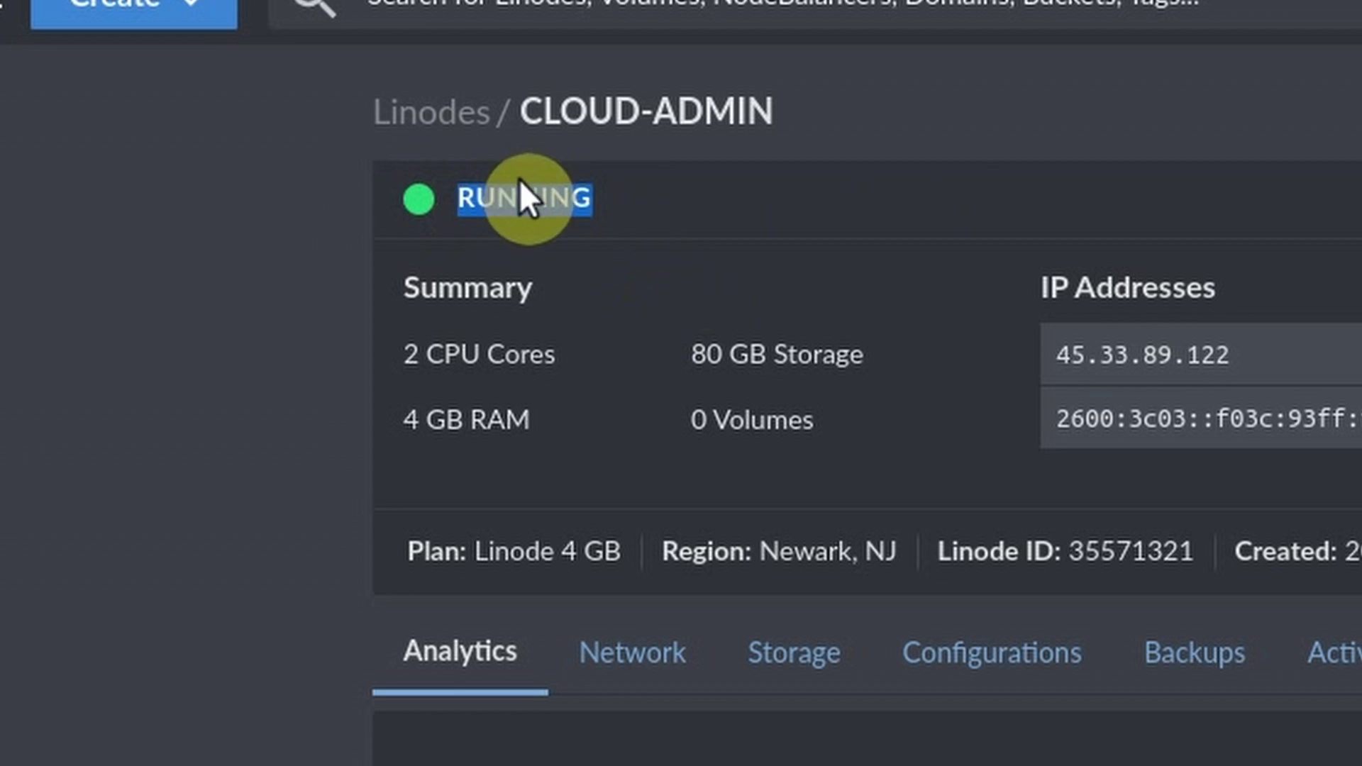
left_click(958, 206)
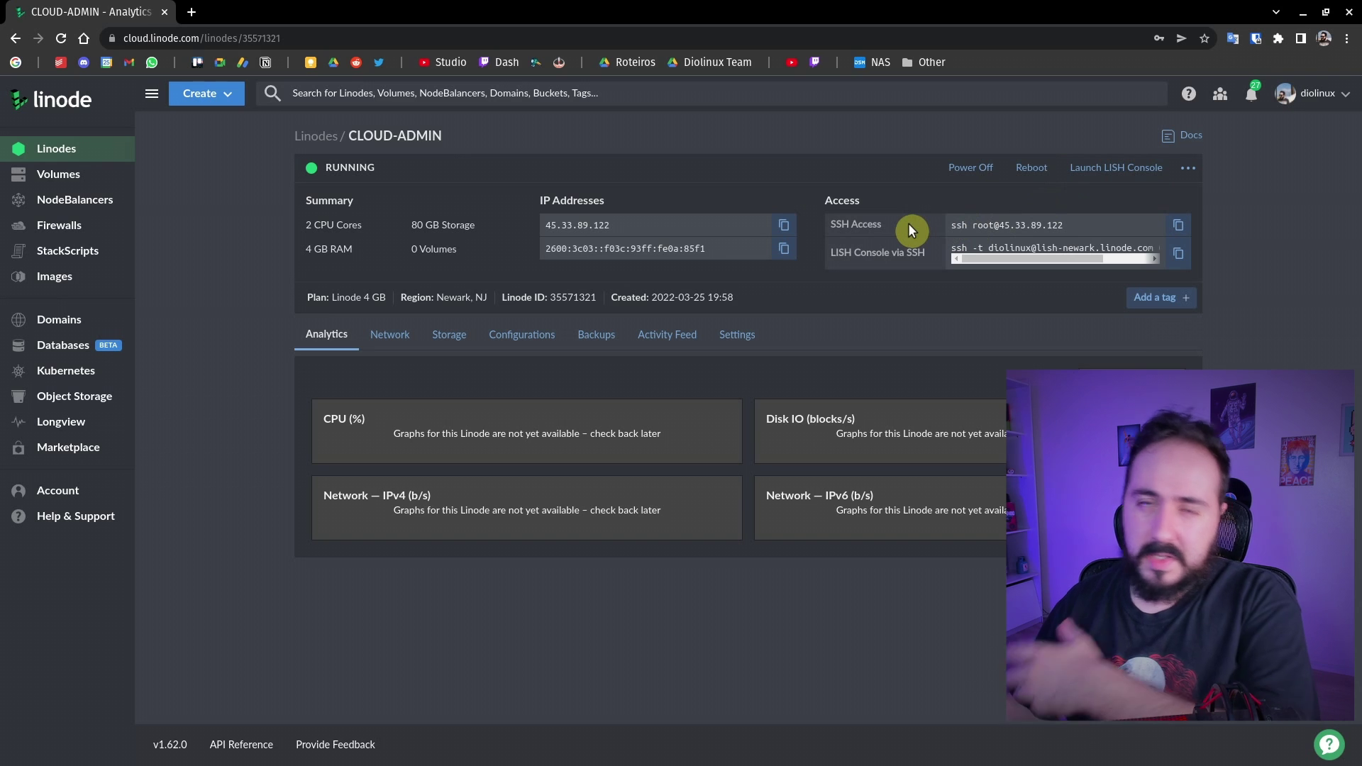
left_click(1125, 166)
left_click_drag(583, 84, 816, 78)
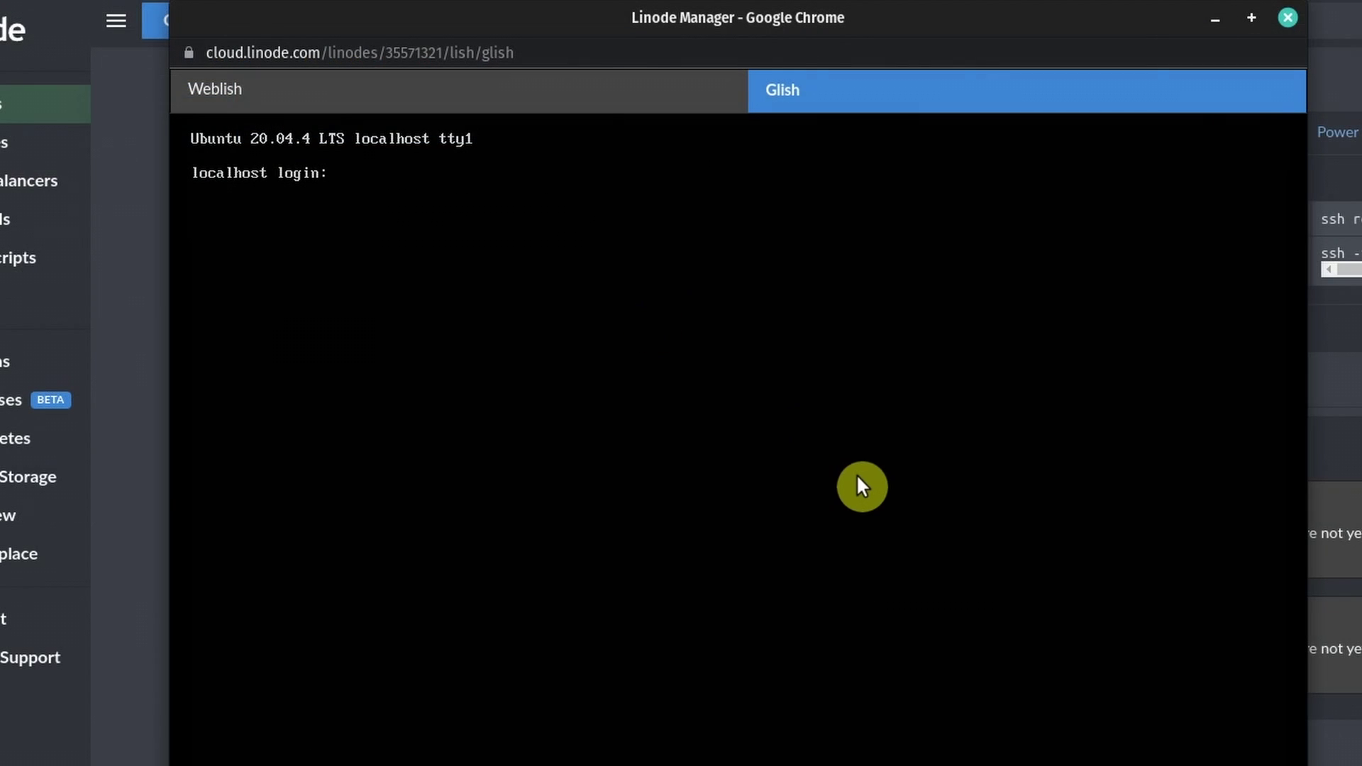
type("ooot")
key("Return")
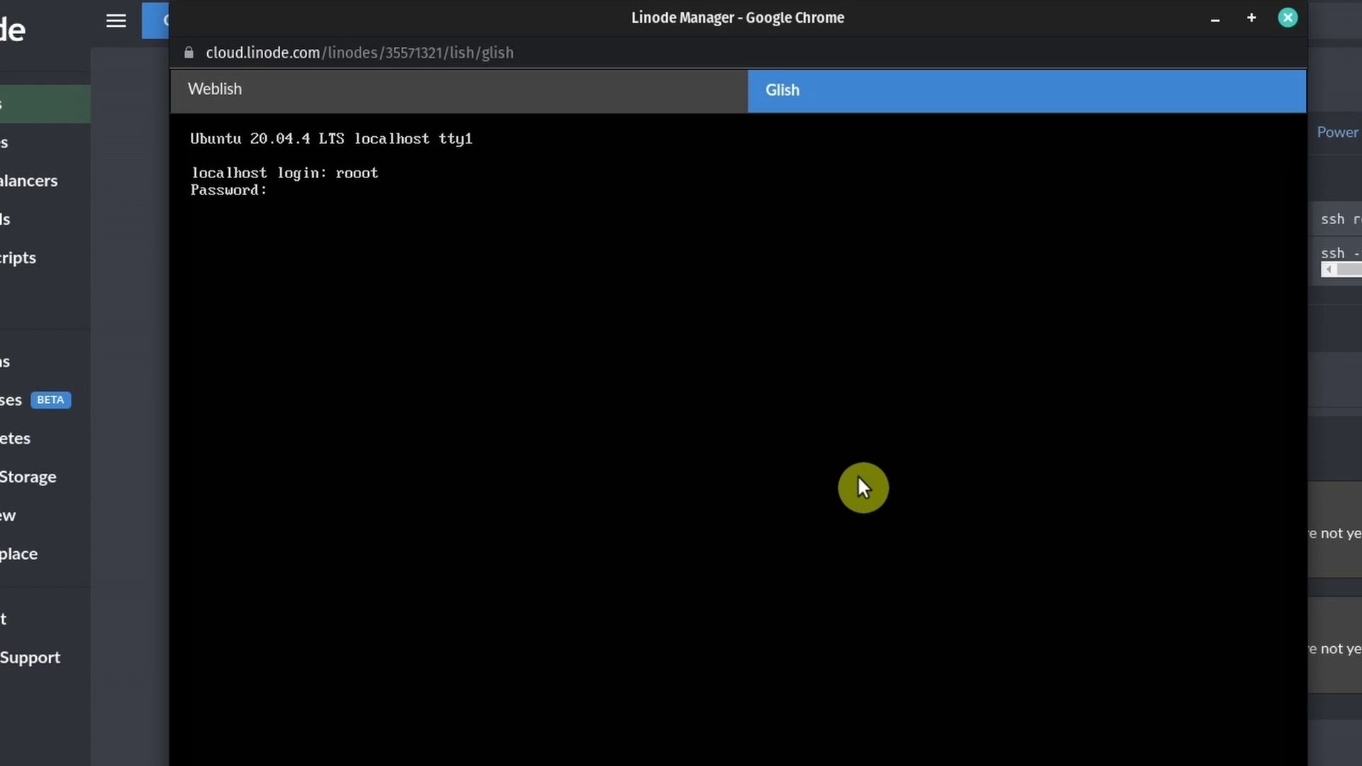
key("ctrl+c")
Step: Log in to the server console as root
type("root")
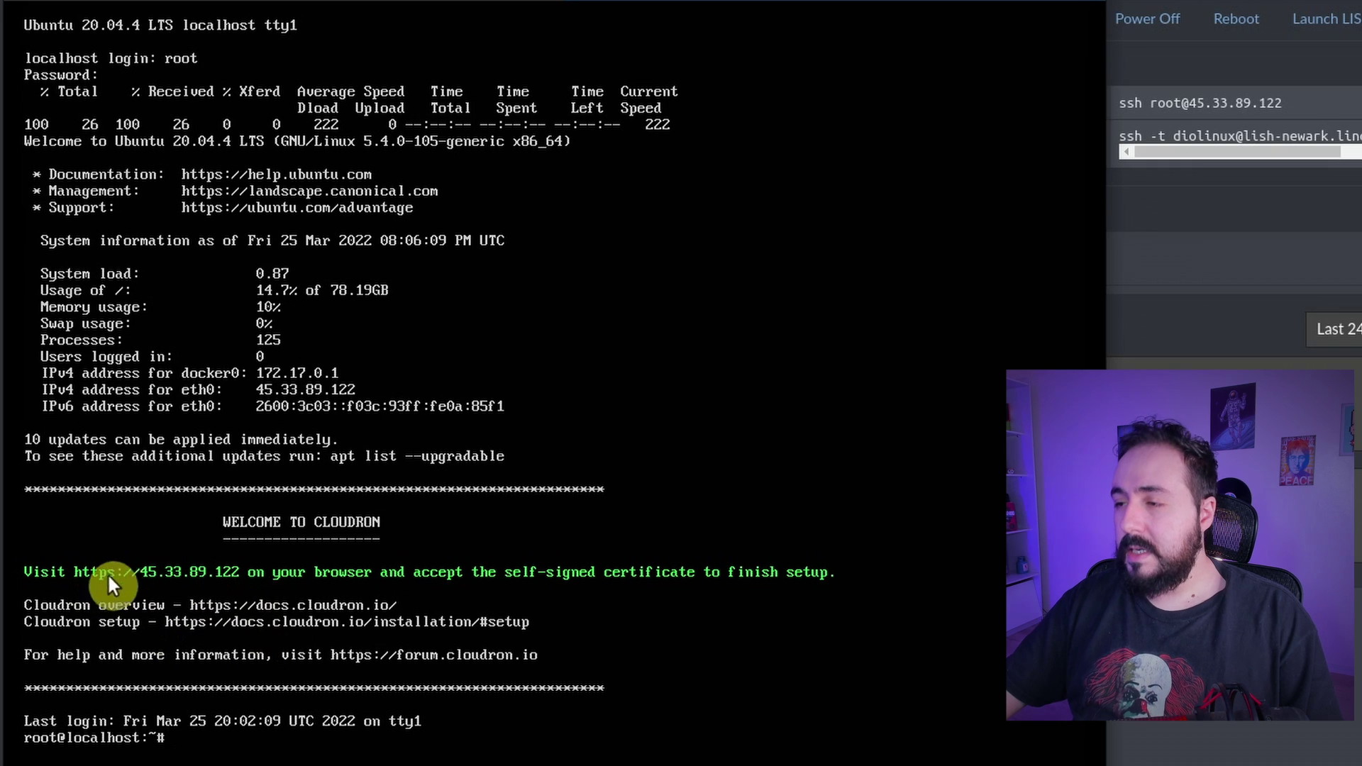
Step: Clear the server terminal and run htop to inspect the system's resource usage
type("c")
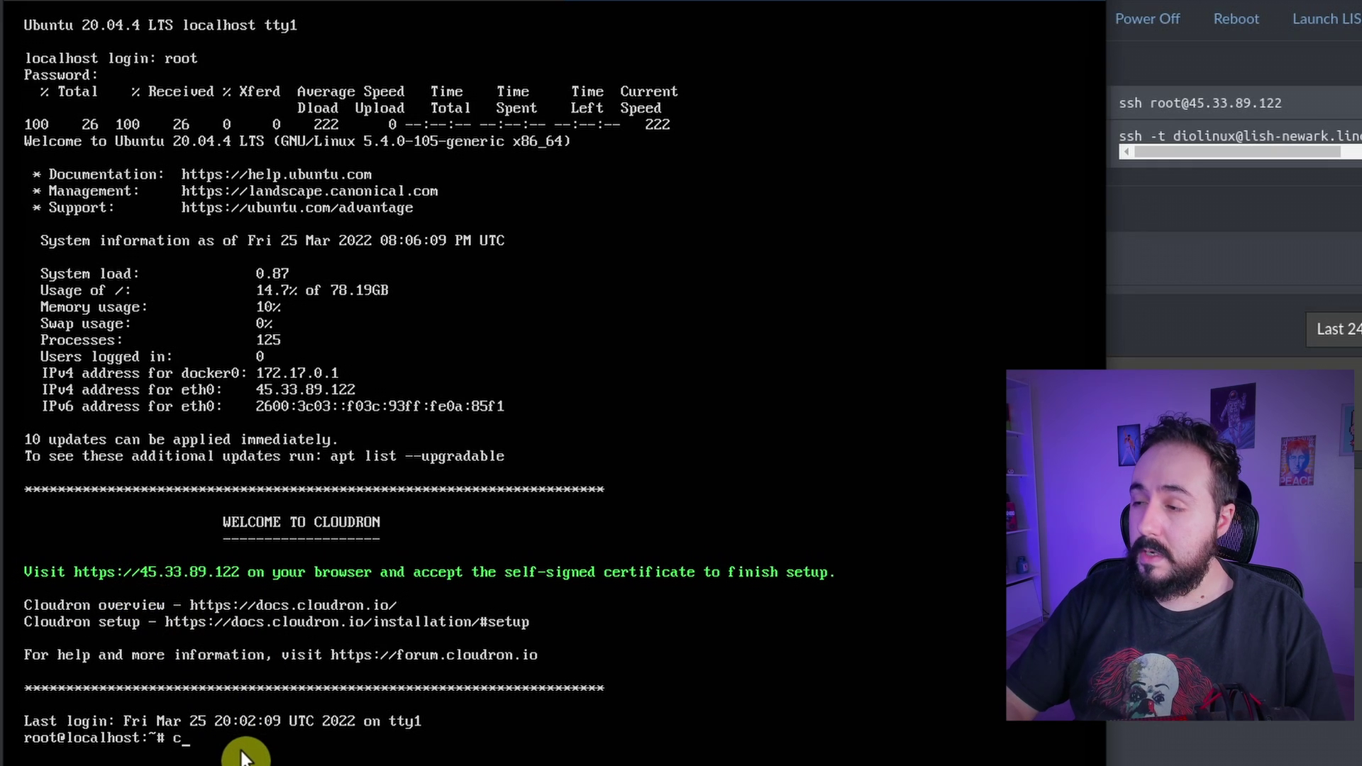
type("lear")
key("Return")
type("htop")
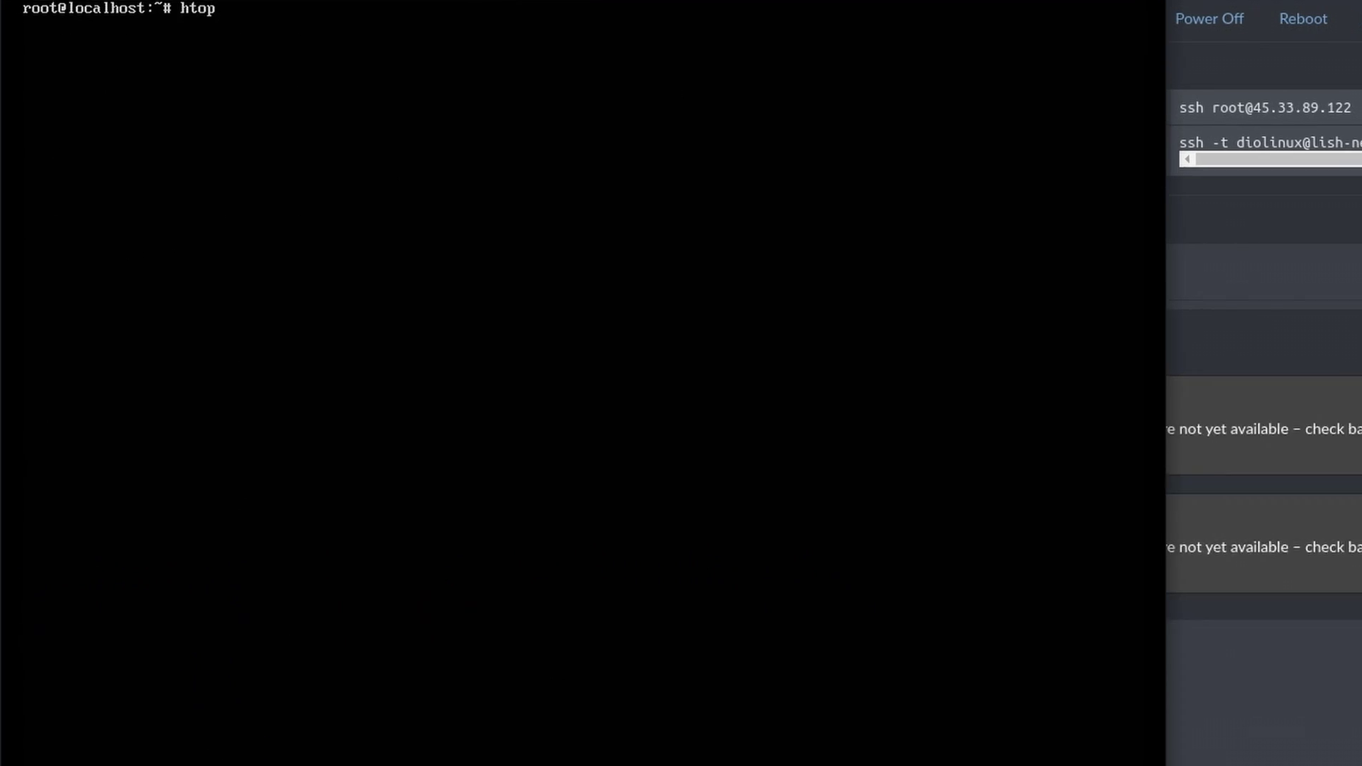
key("Return")
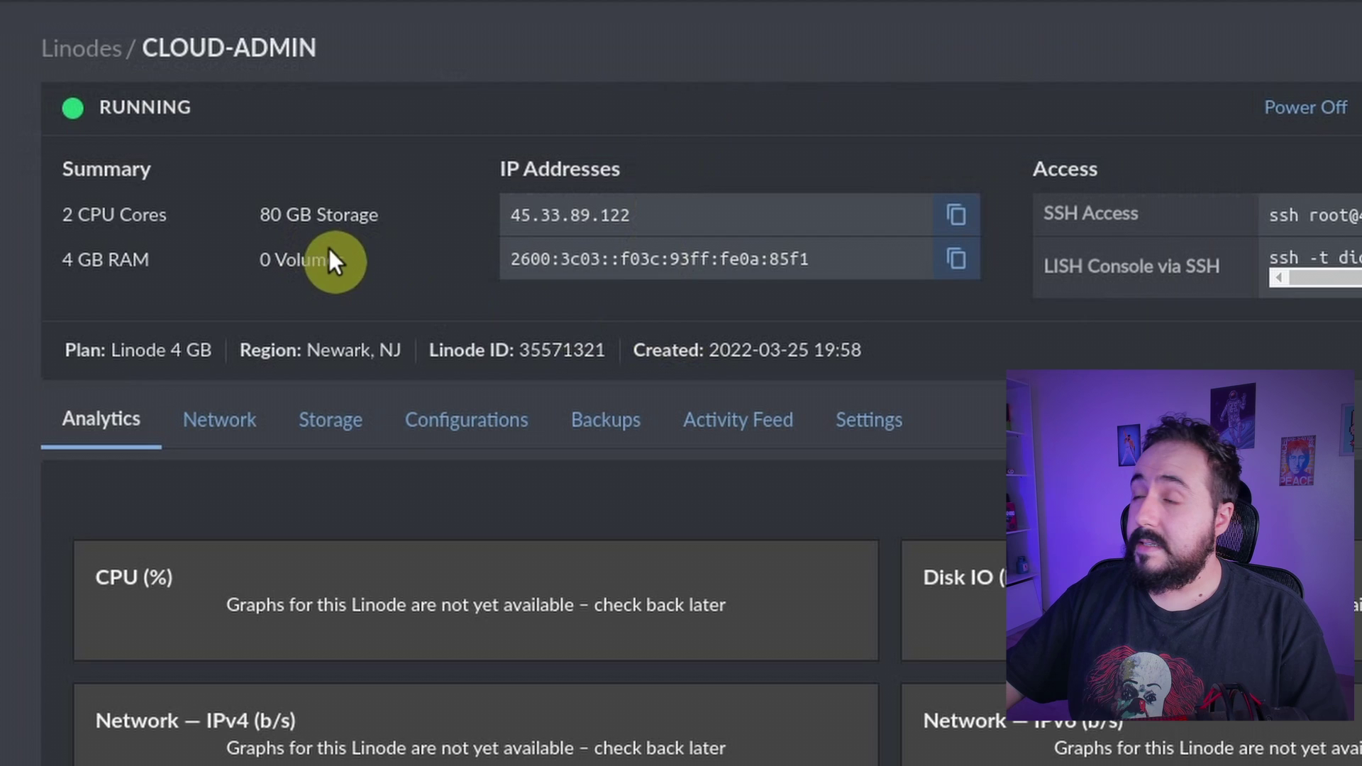
left_click(965, 225)
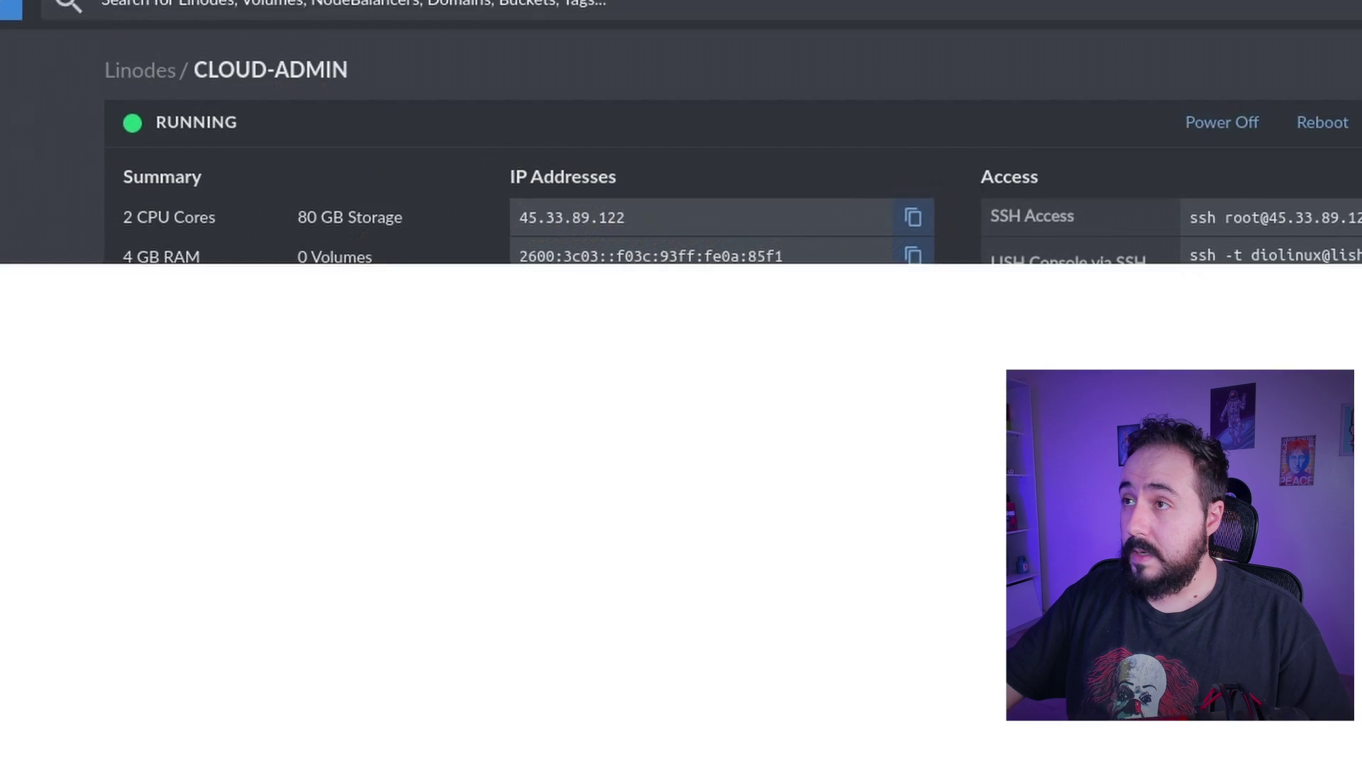
key("ctrl+t")
type("https")
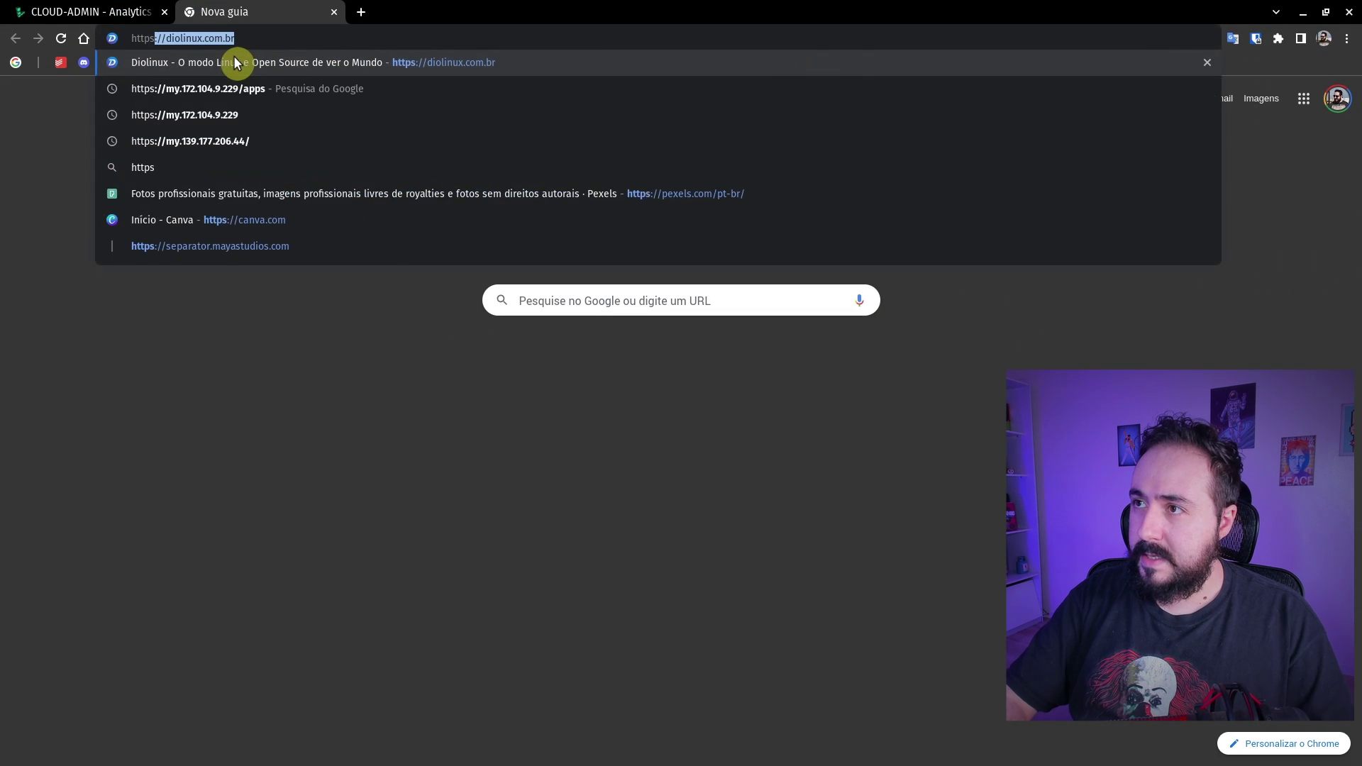
type("://")
key("ctrl+v")
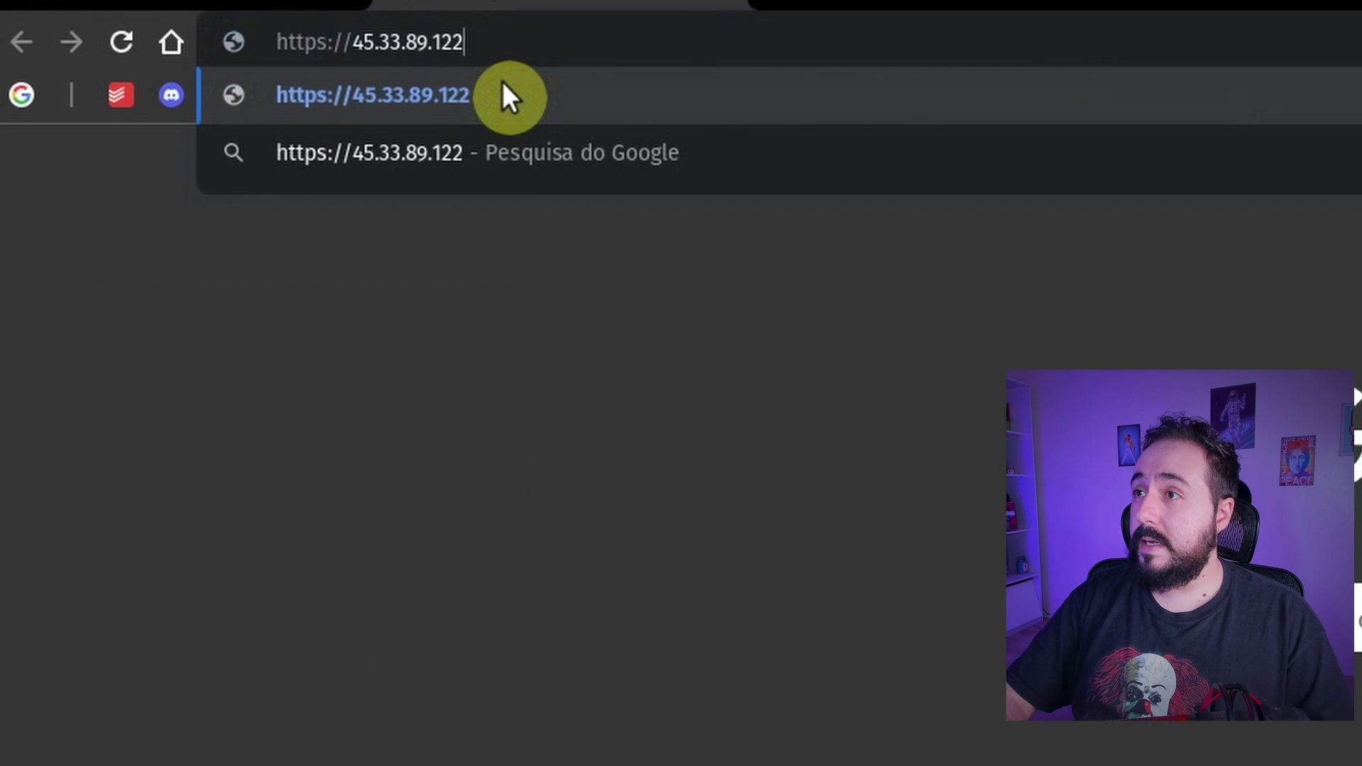
left_click(502, 83)
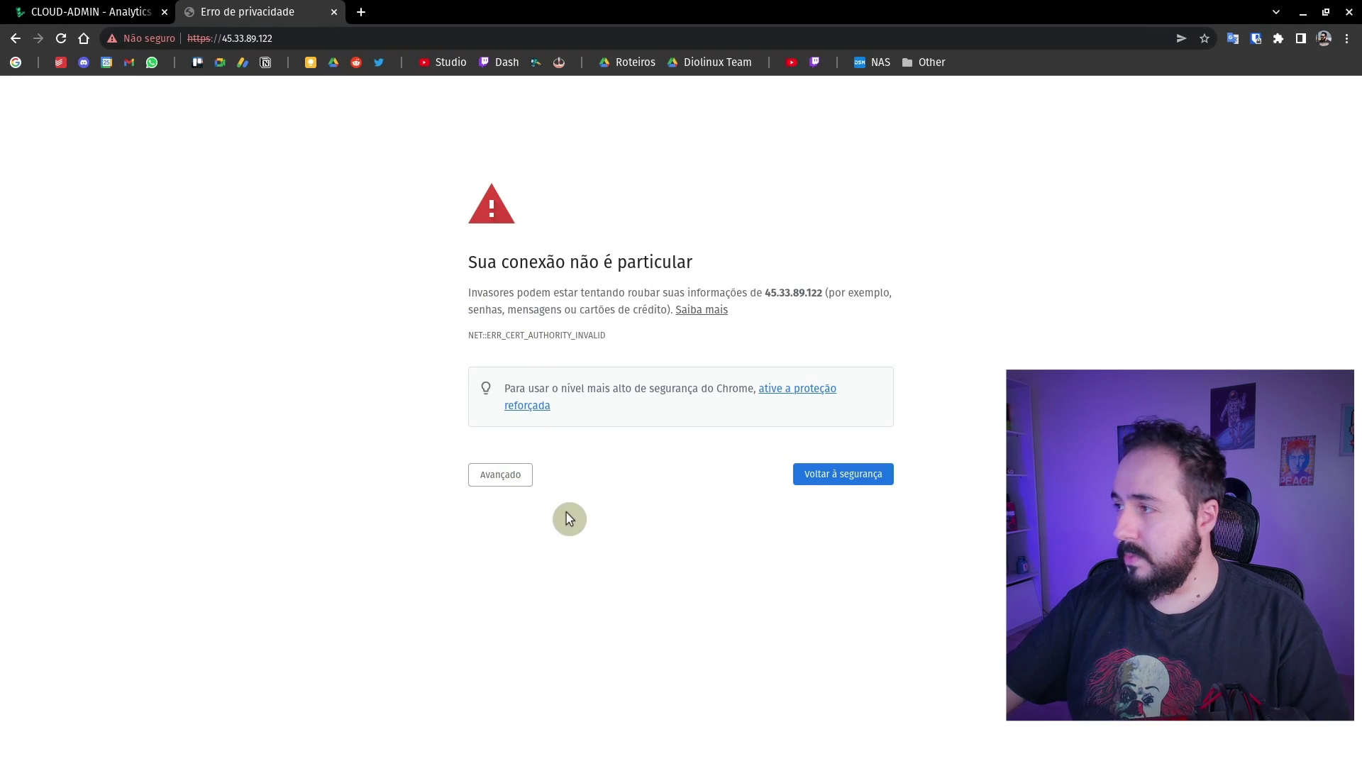
left_click(509, 485)
left_click(562, 586)
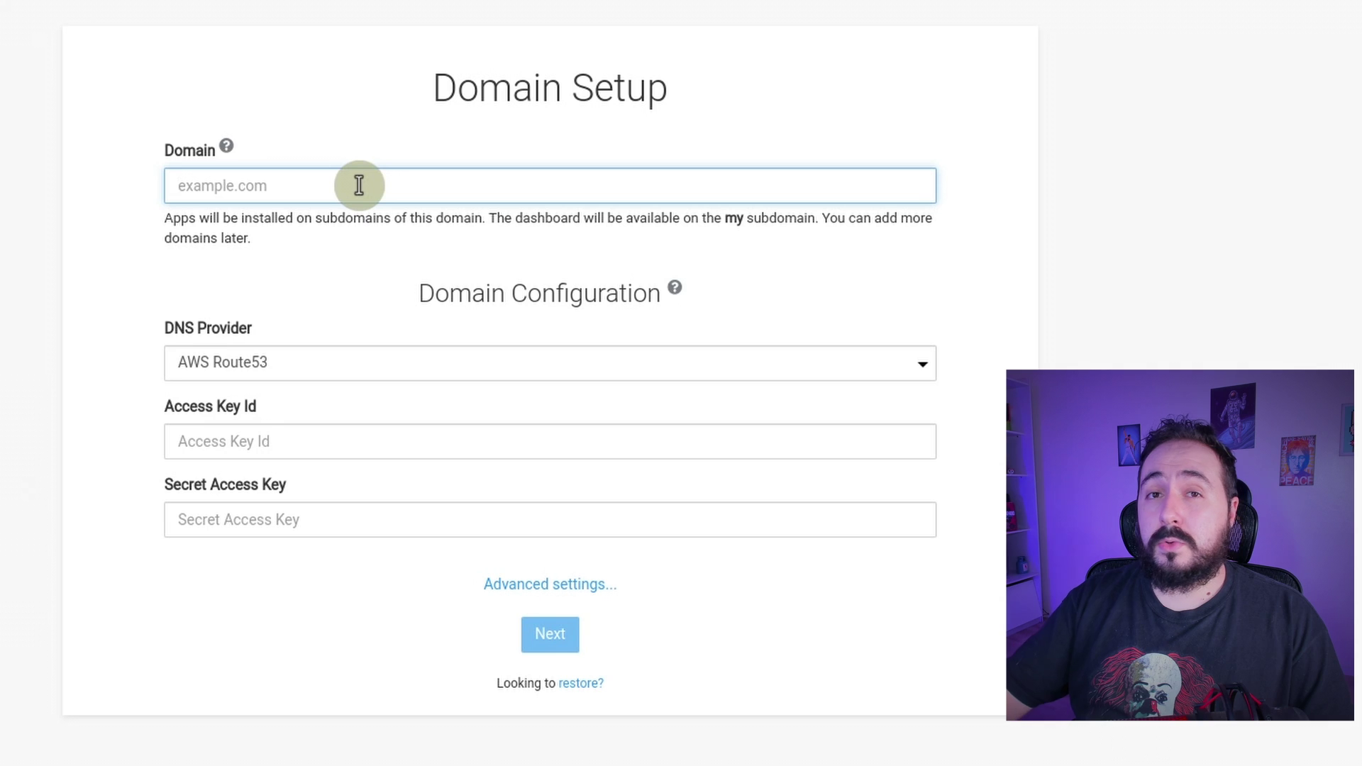
Step: Enter diolinux.com.br as the domain in Domain Setup and examine the note on the dashboard subdomain
type("diolinux")
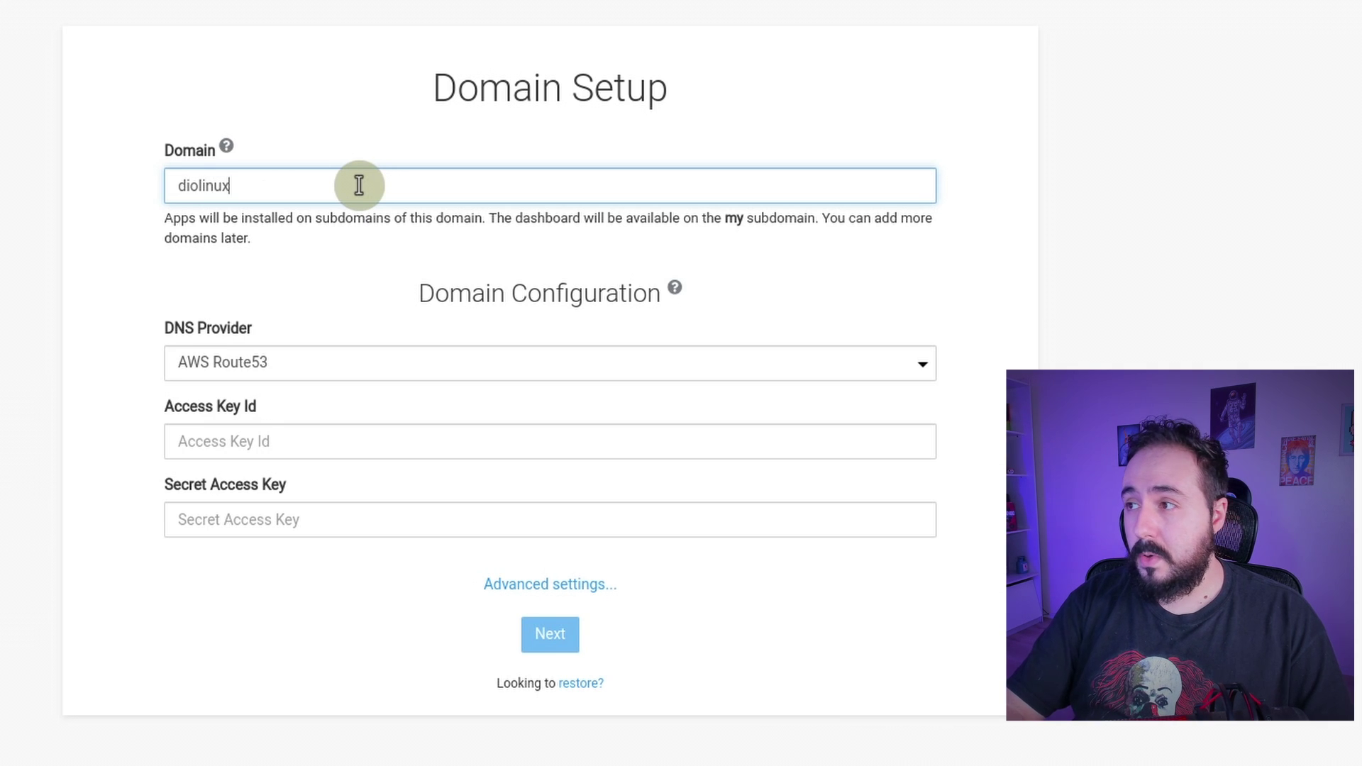
type(".com.br")
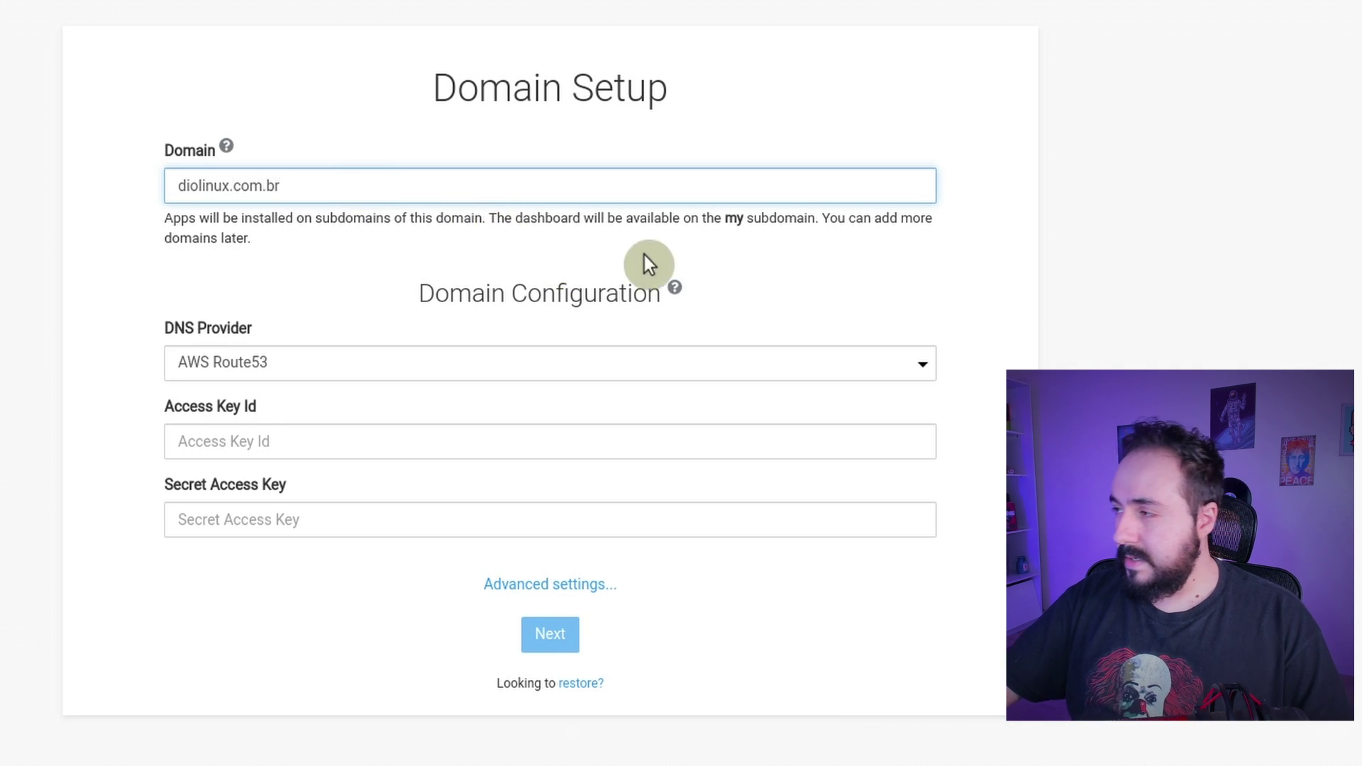
double_click(733, 219)
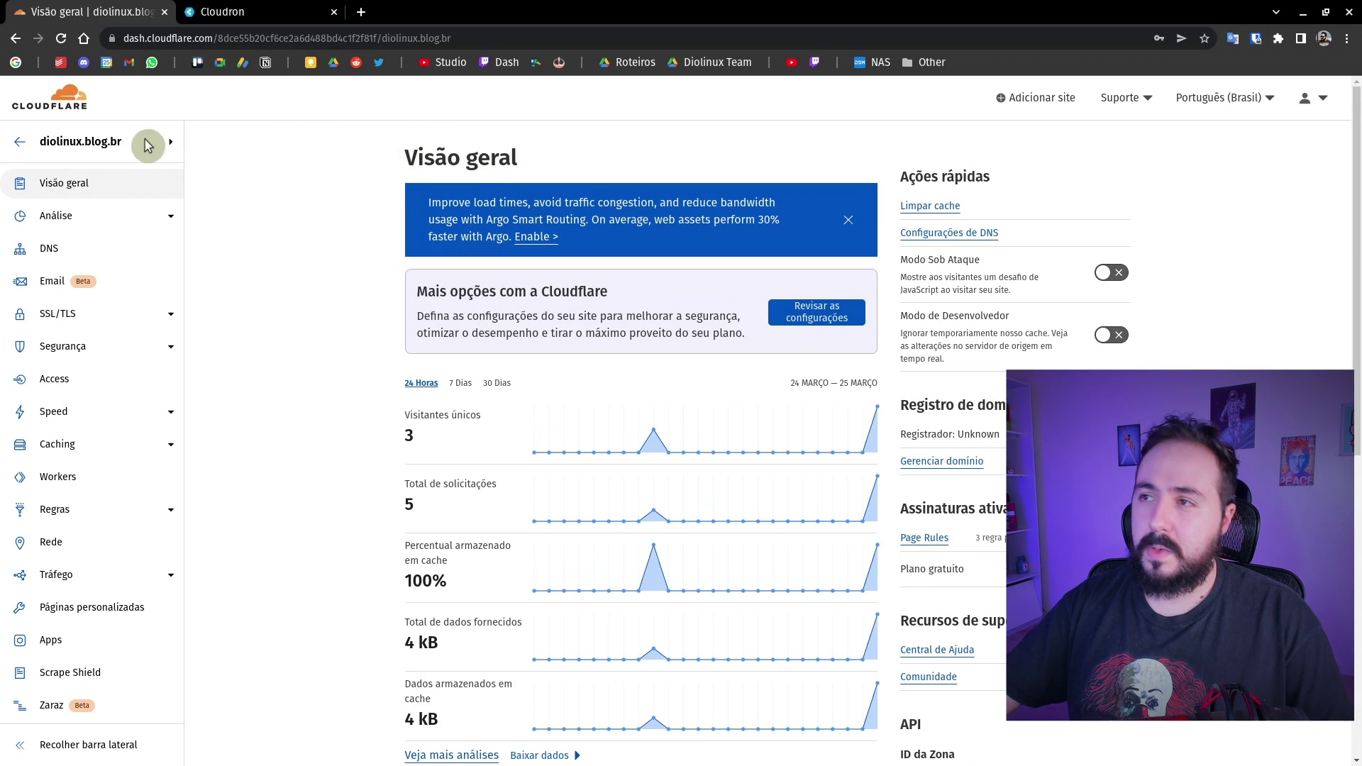
Step: Visit diolinux.blog.br in a new browser tab to check where the domain leads, and close that tab
left_click(363, 15)
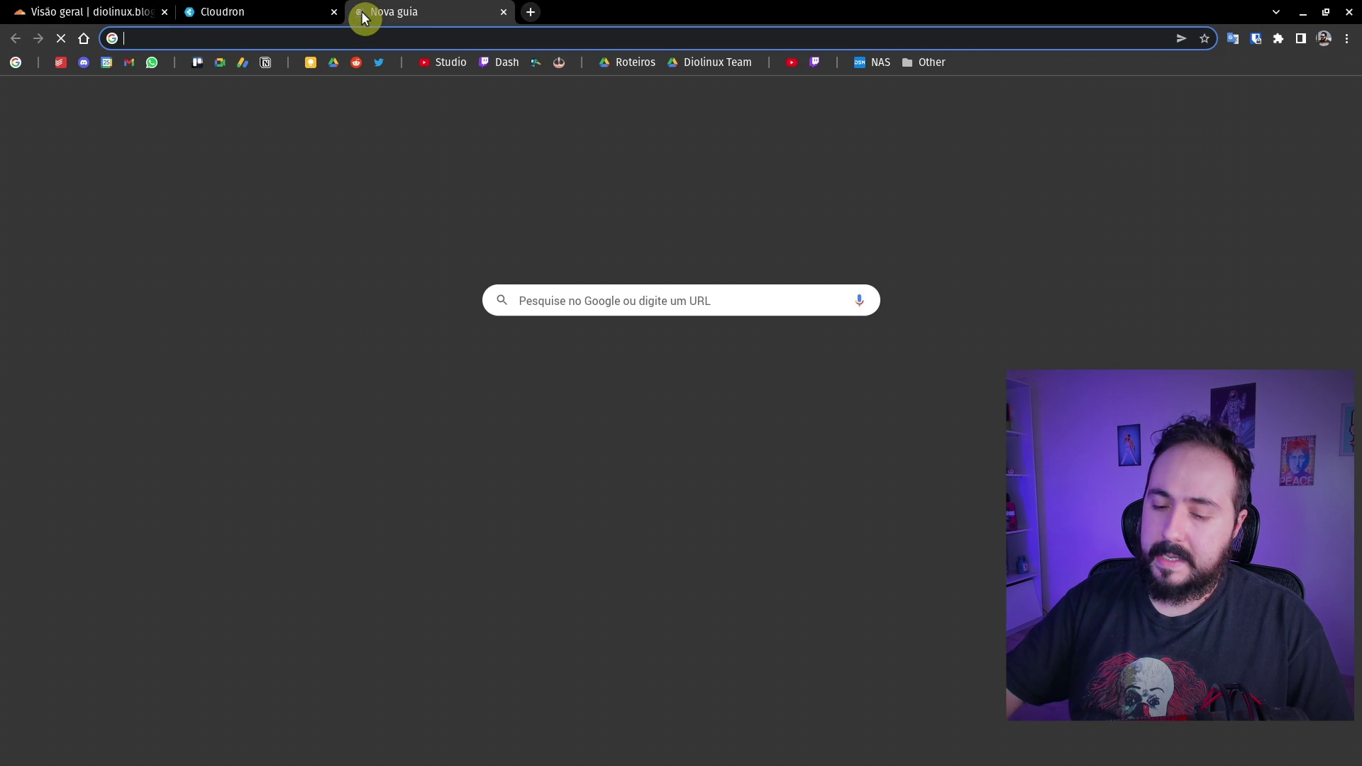
type("diolinux.blog.b")
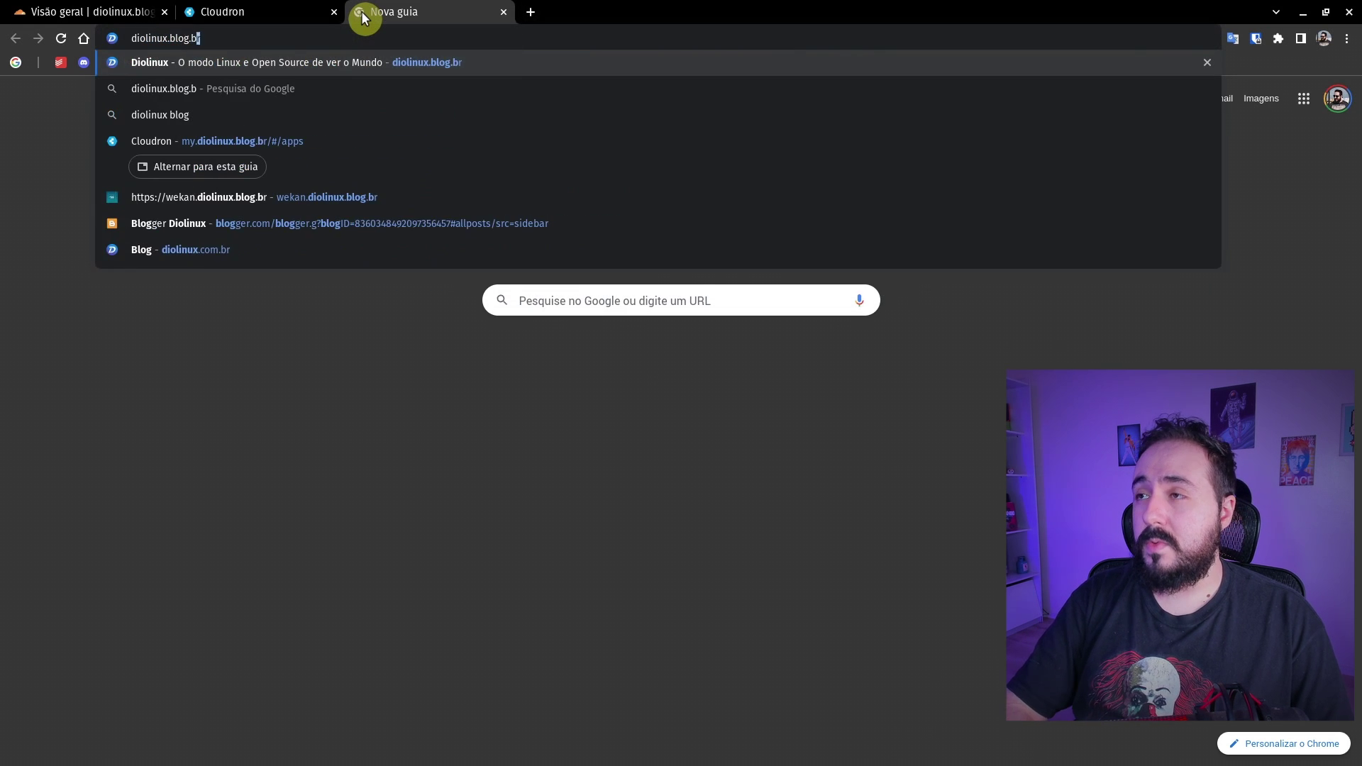
key("Return")
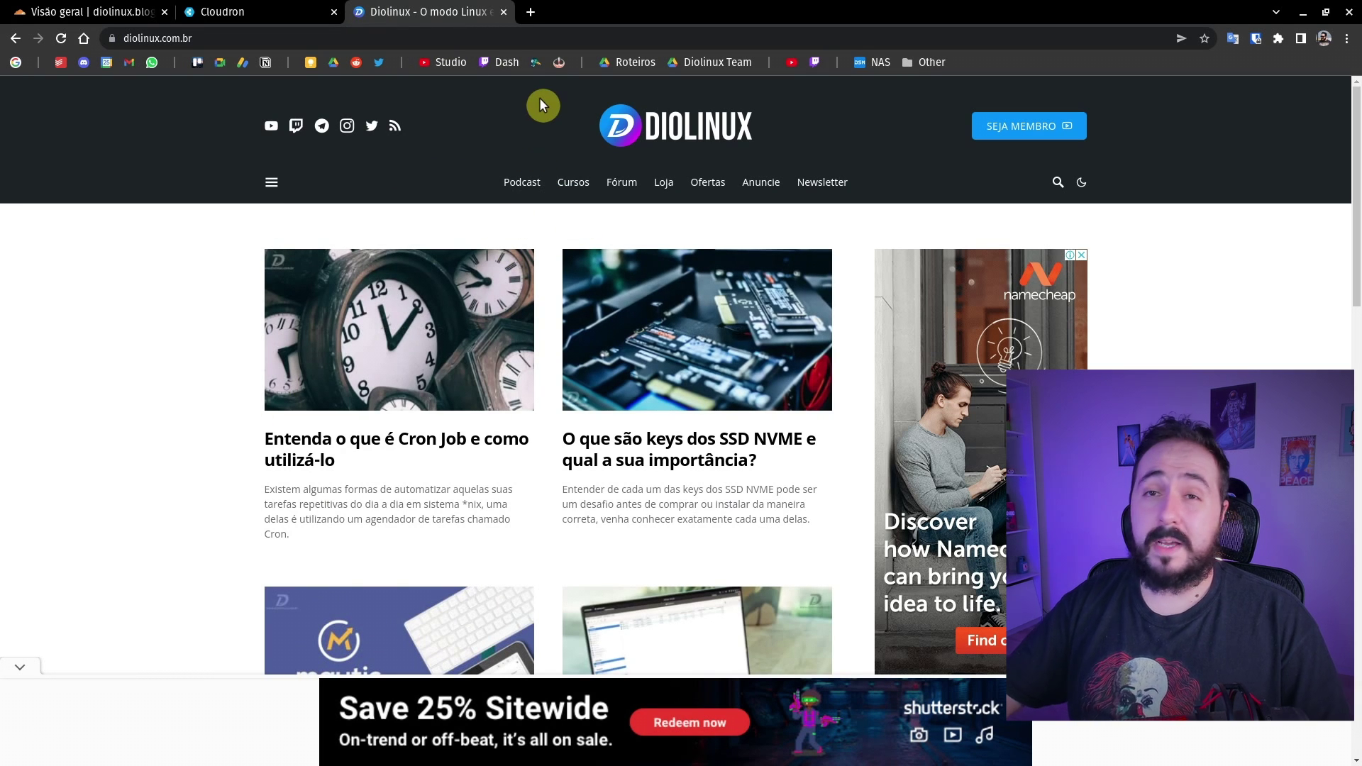
left_click(504, 12)
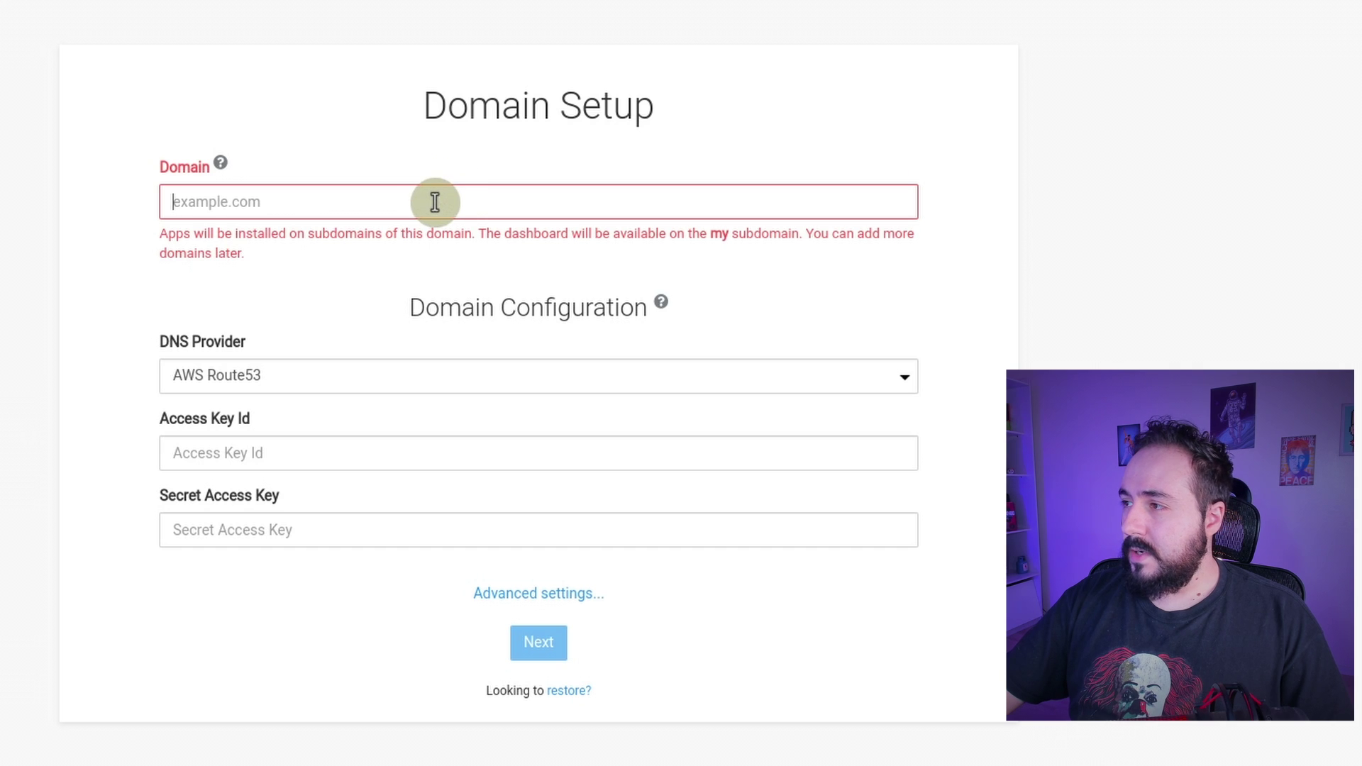
Step: Set the domain to diolin.ux and choose Cloudflare as the DNS provider in Domain Setup
left_click(434, 201)
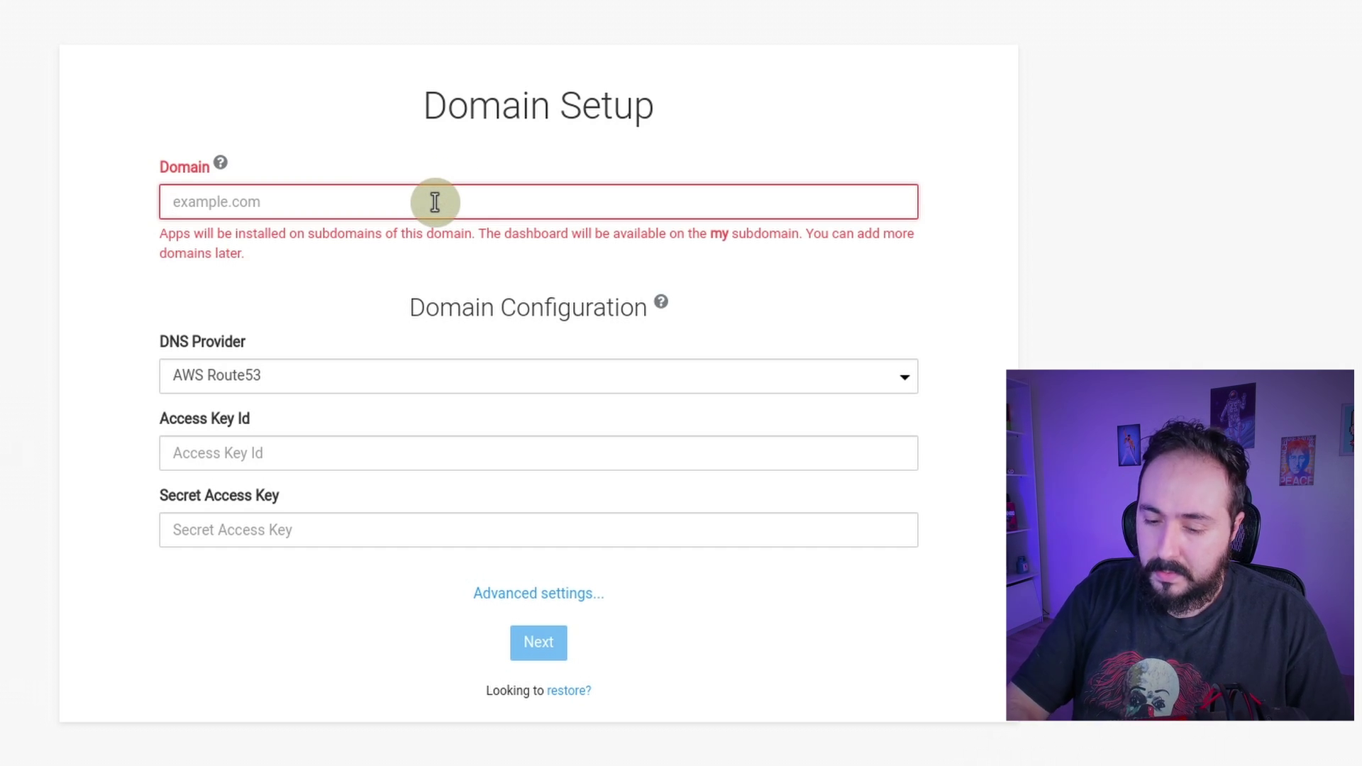
type("diol")
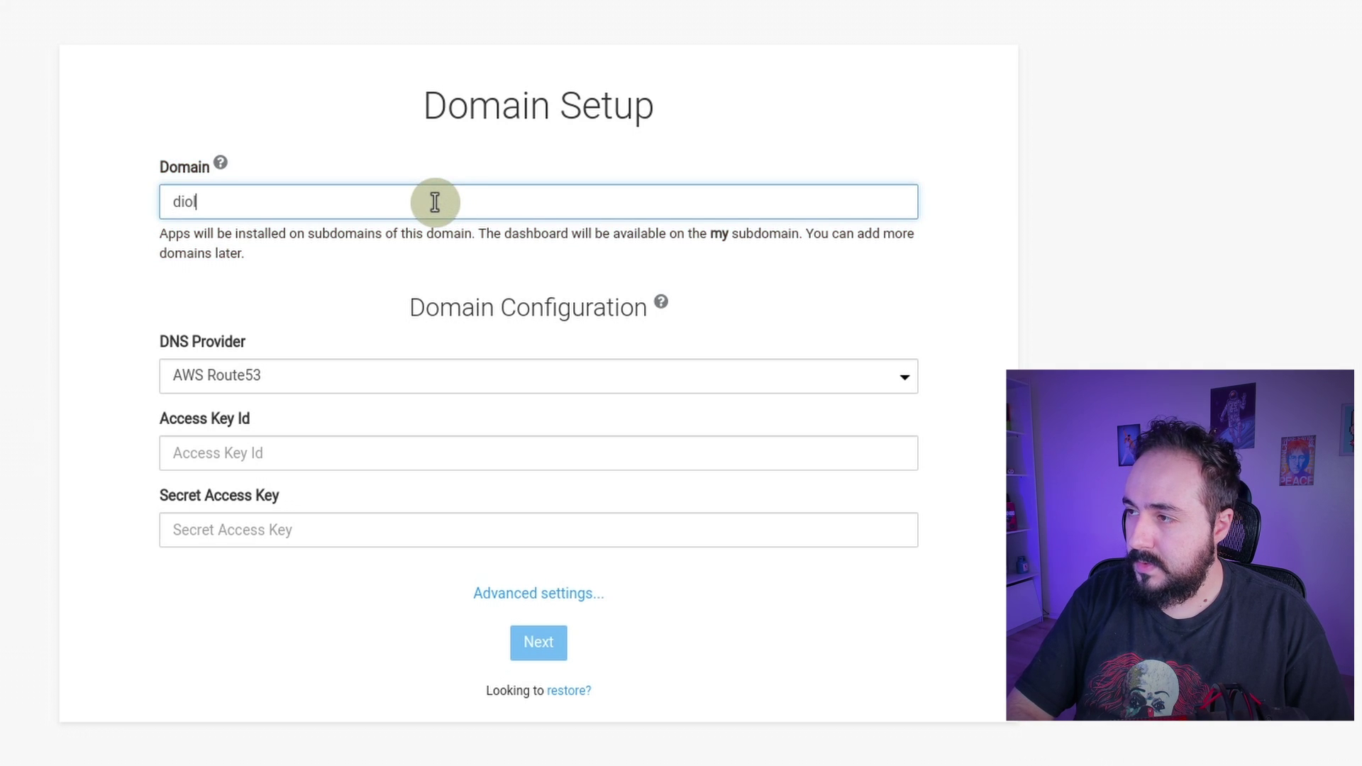
type("in.yu")
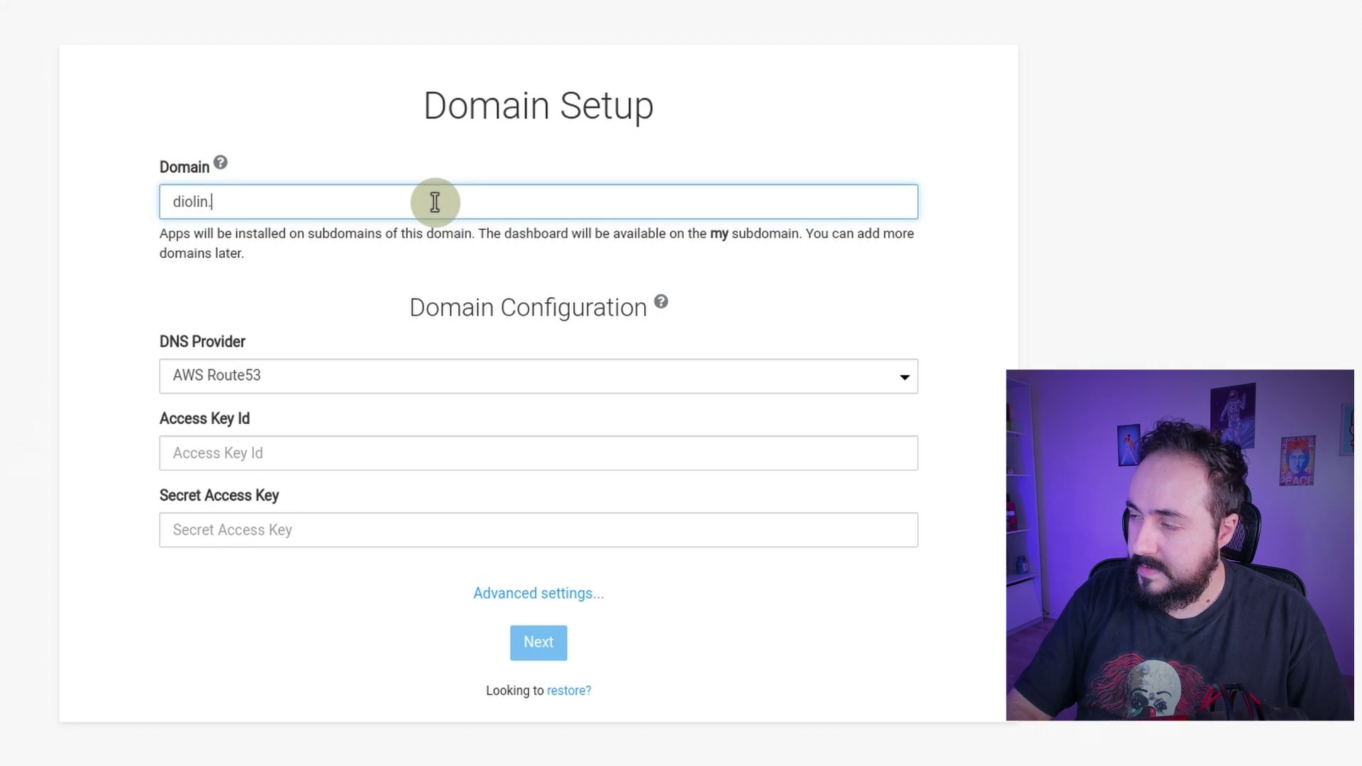
key("BackSpace")
key("BackSpace")
key("BackSpace")
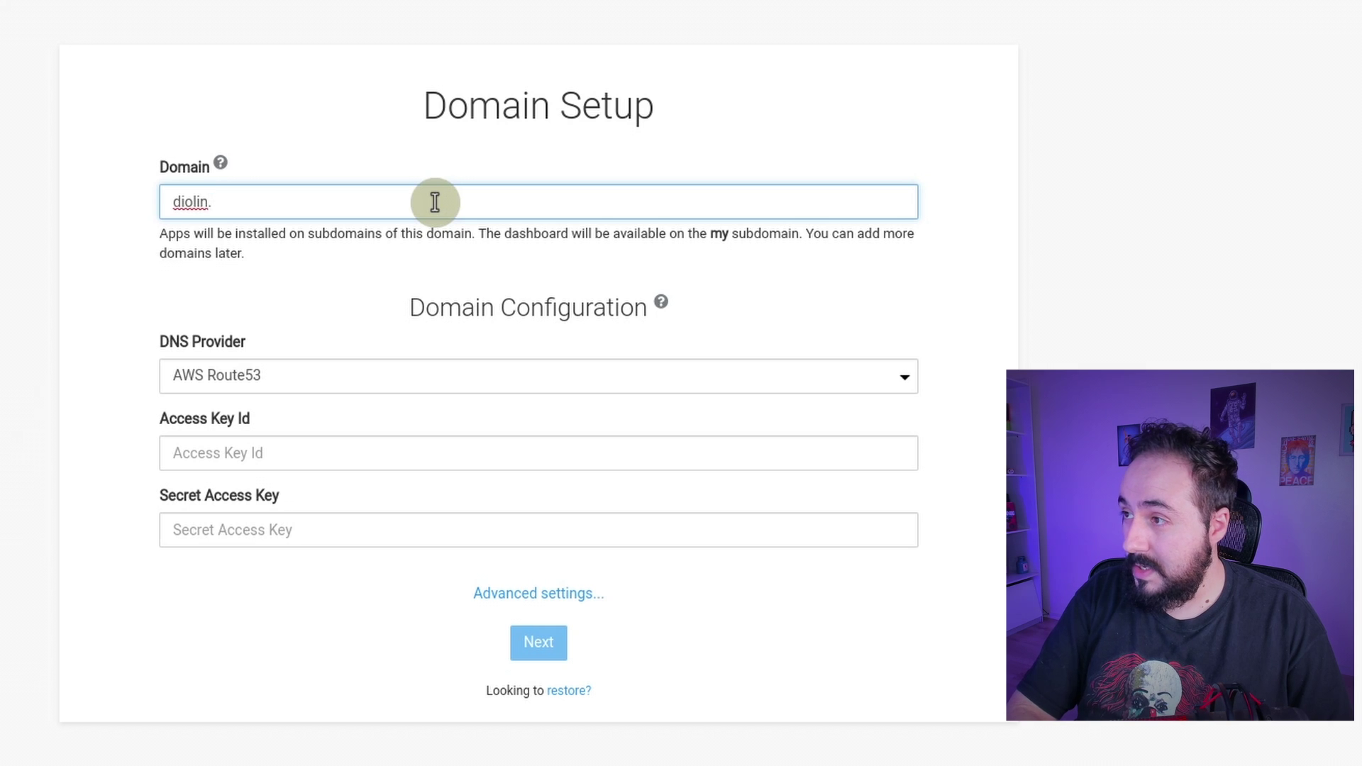
type(".ux")
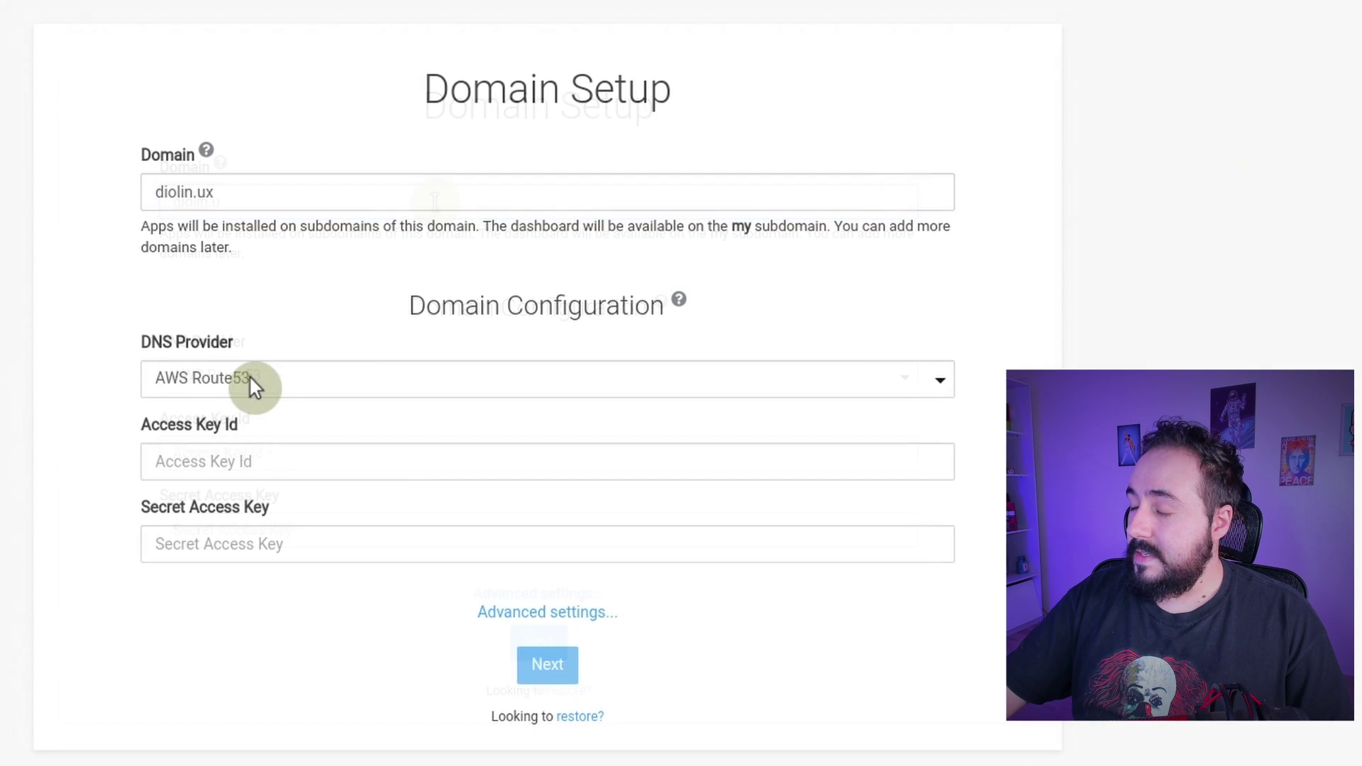
left_click(250, 378)
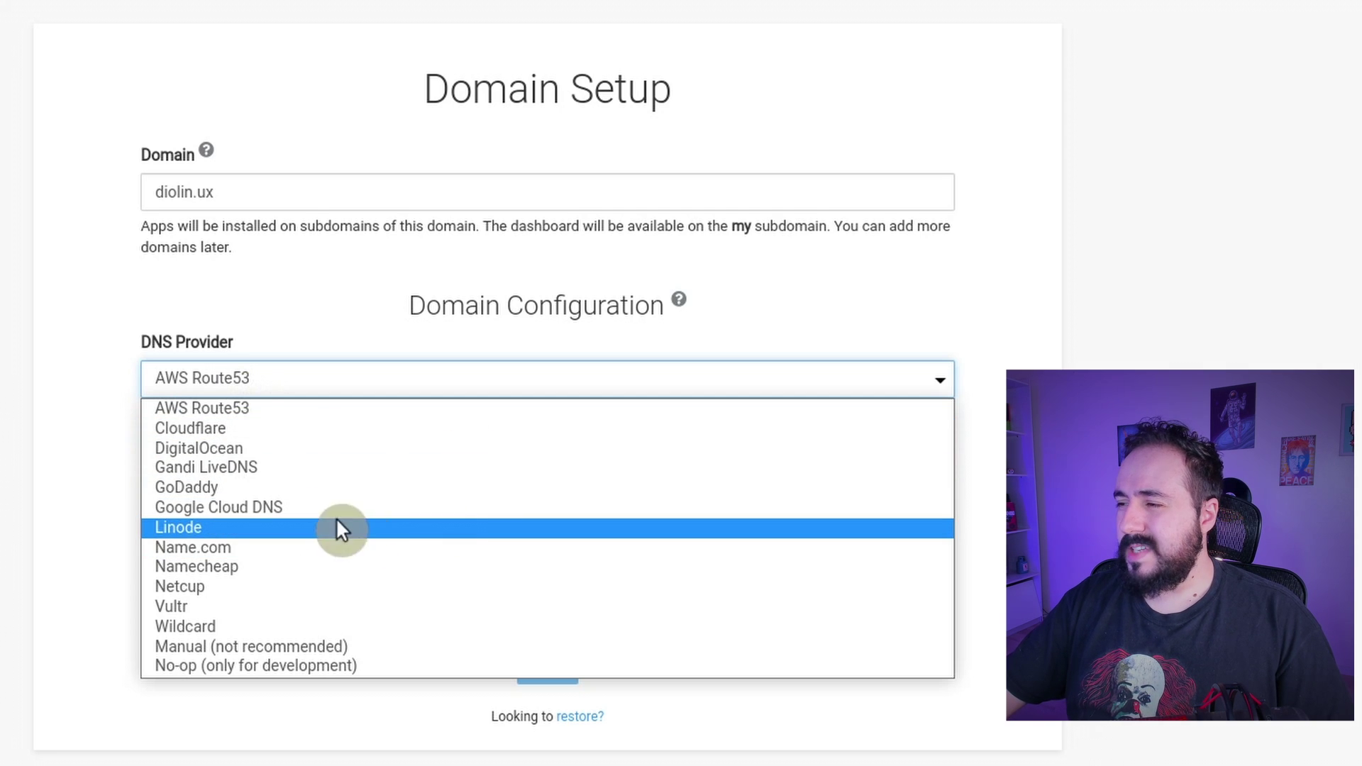
left_click(329, 430)
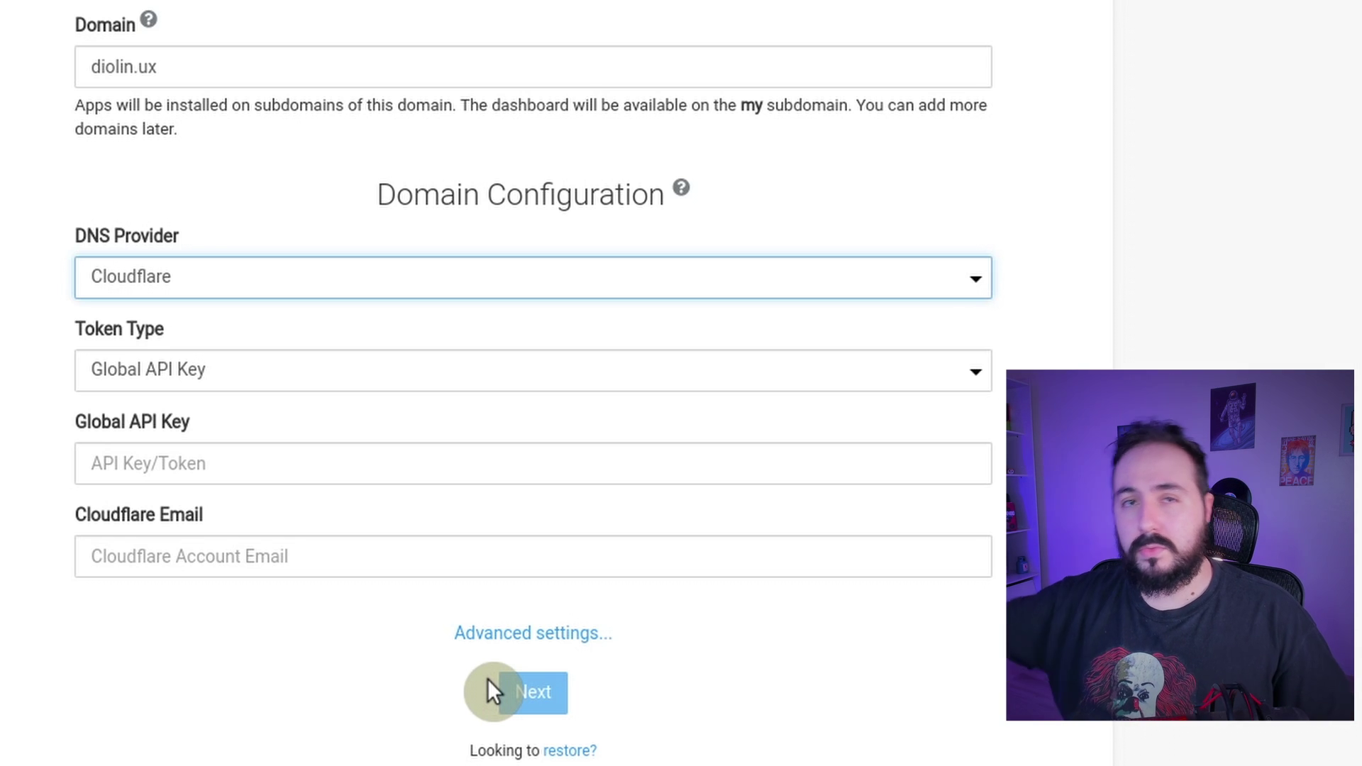
Step: Examine the note about the "my" subdomain on which the dashboard will be available
left_click_drag(742, 107, 849, 107)
left_click(844, 130)
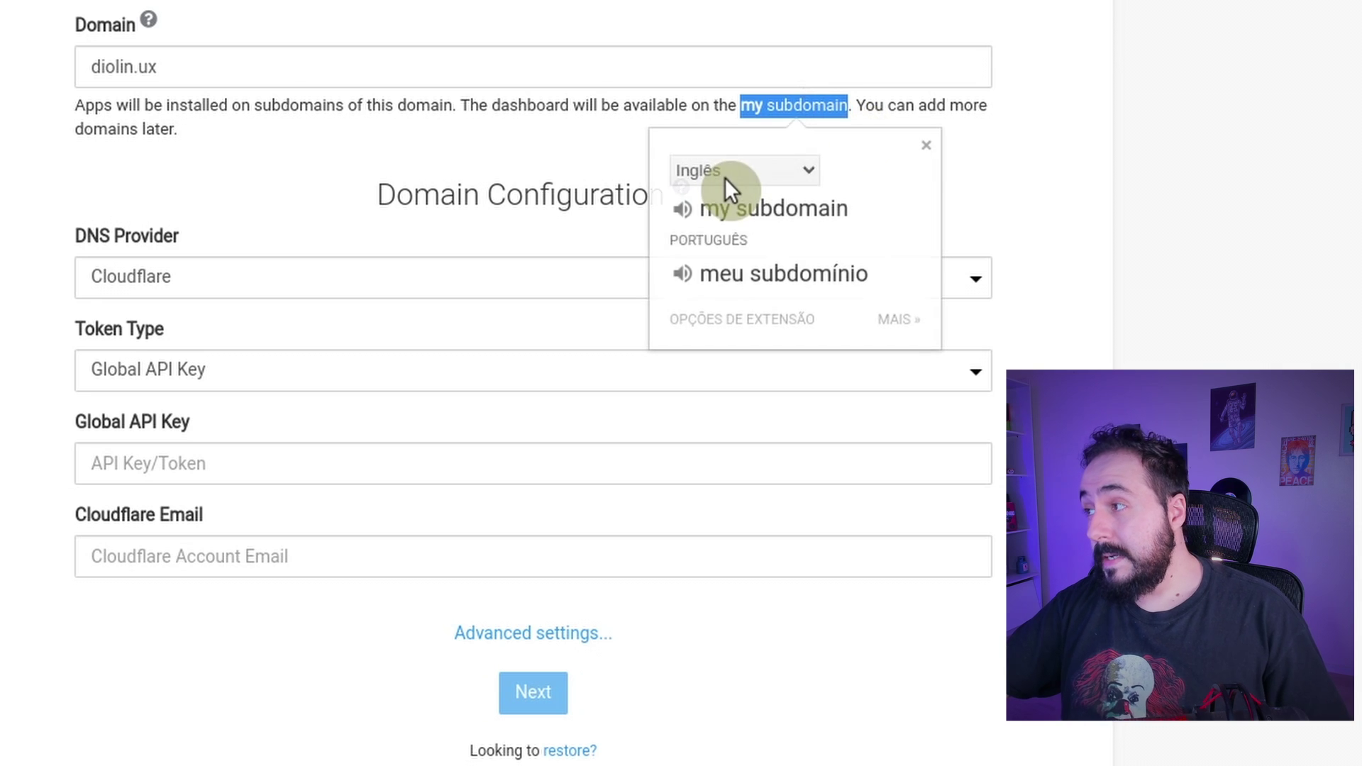
left_click(990, 184)
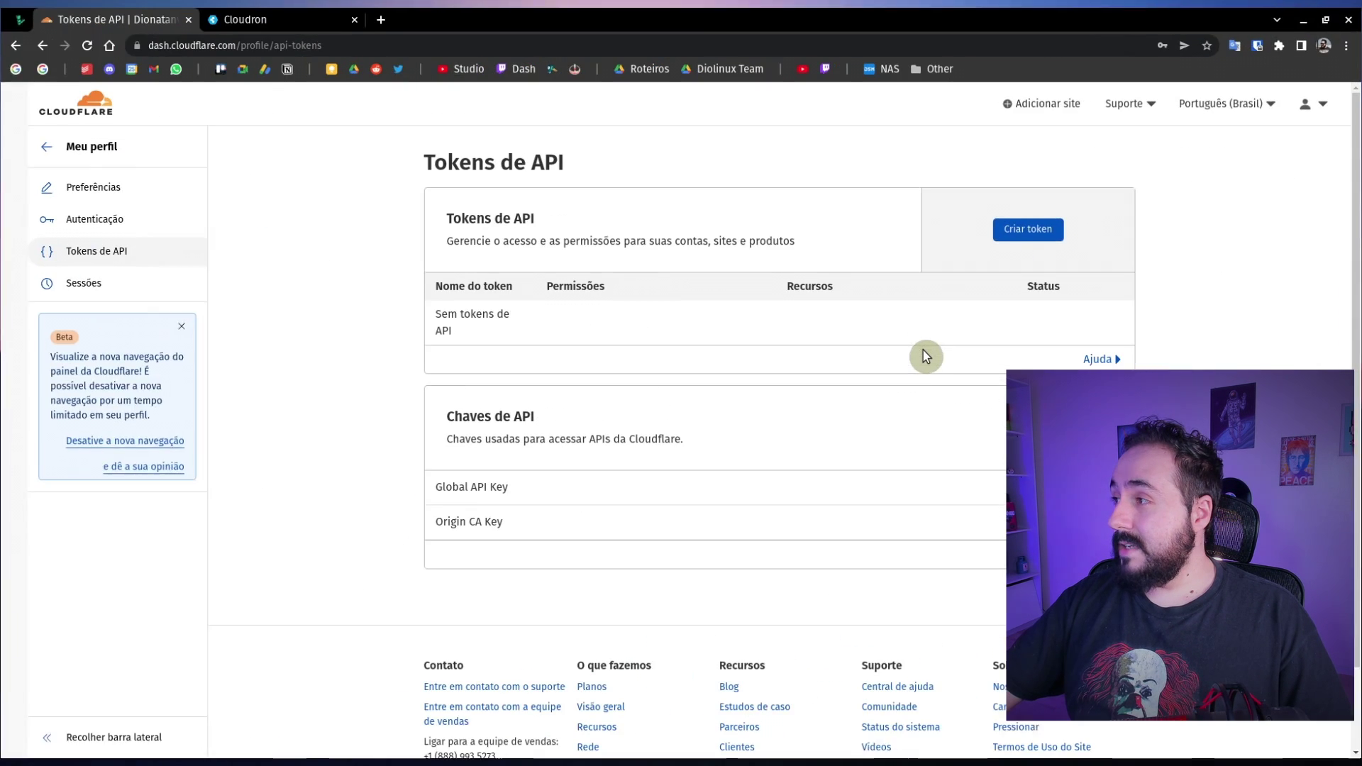
Step: Switch to the Cloudron dashboard at my.diolinux.blog.br and uninstall the wekan app with all its data
left_click(295, 20)
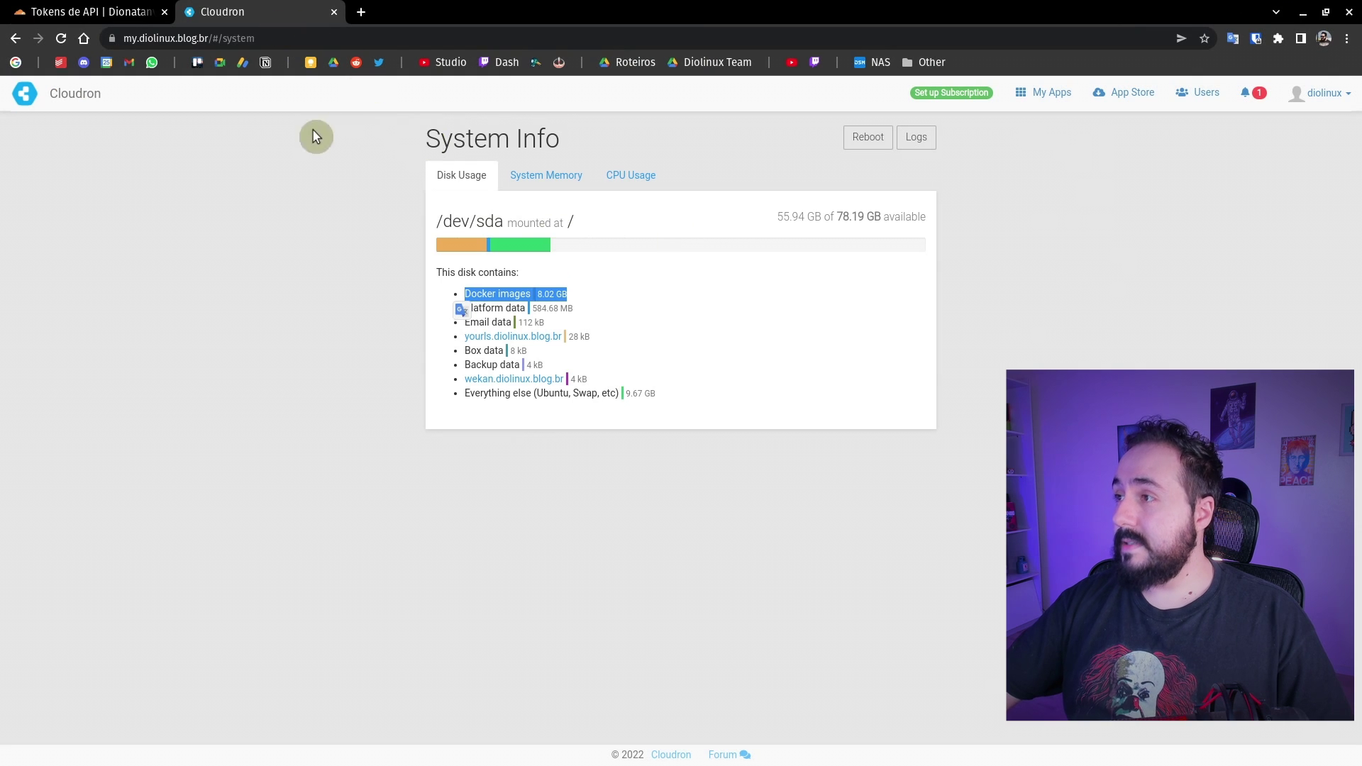
left_click(83, 103)
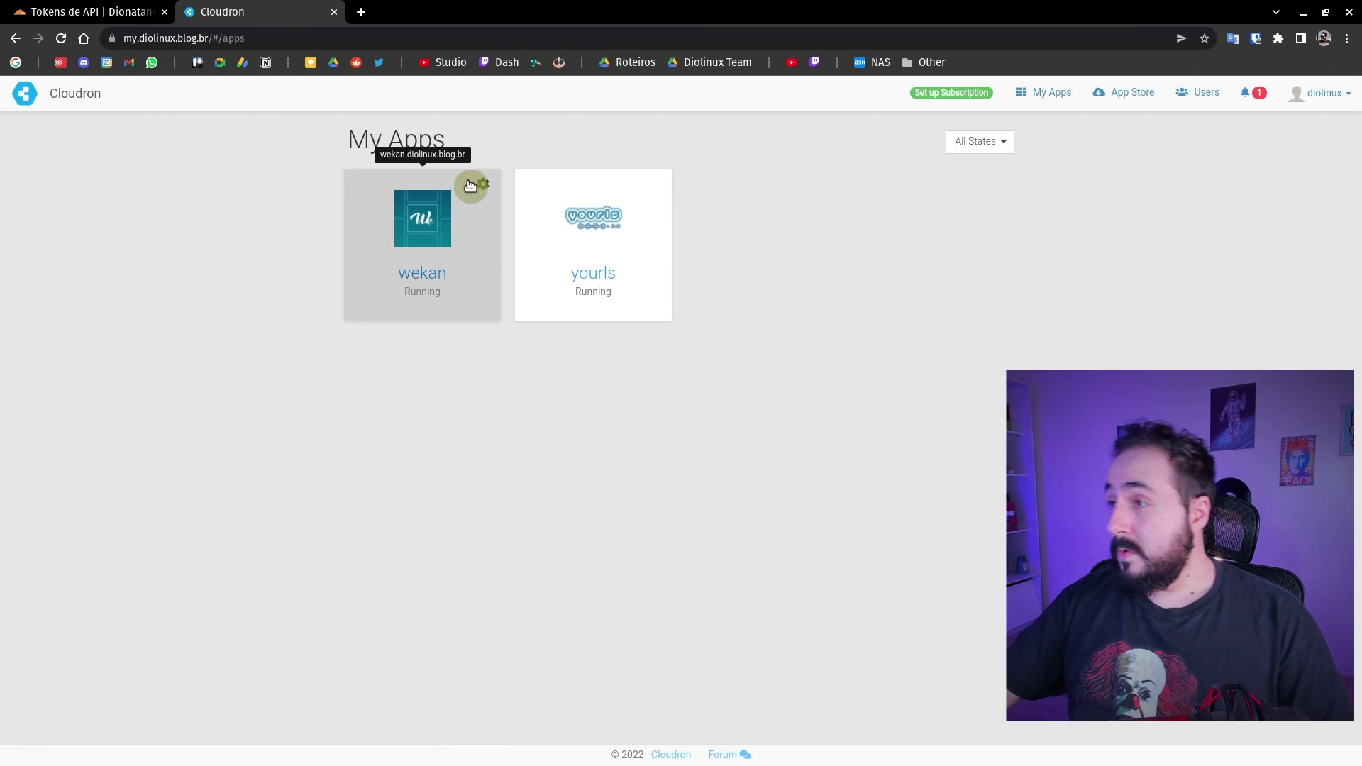
left_click(483, 186)
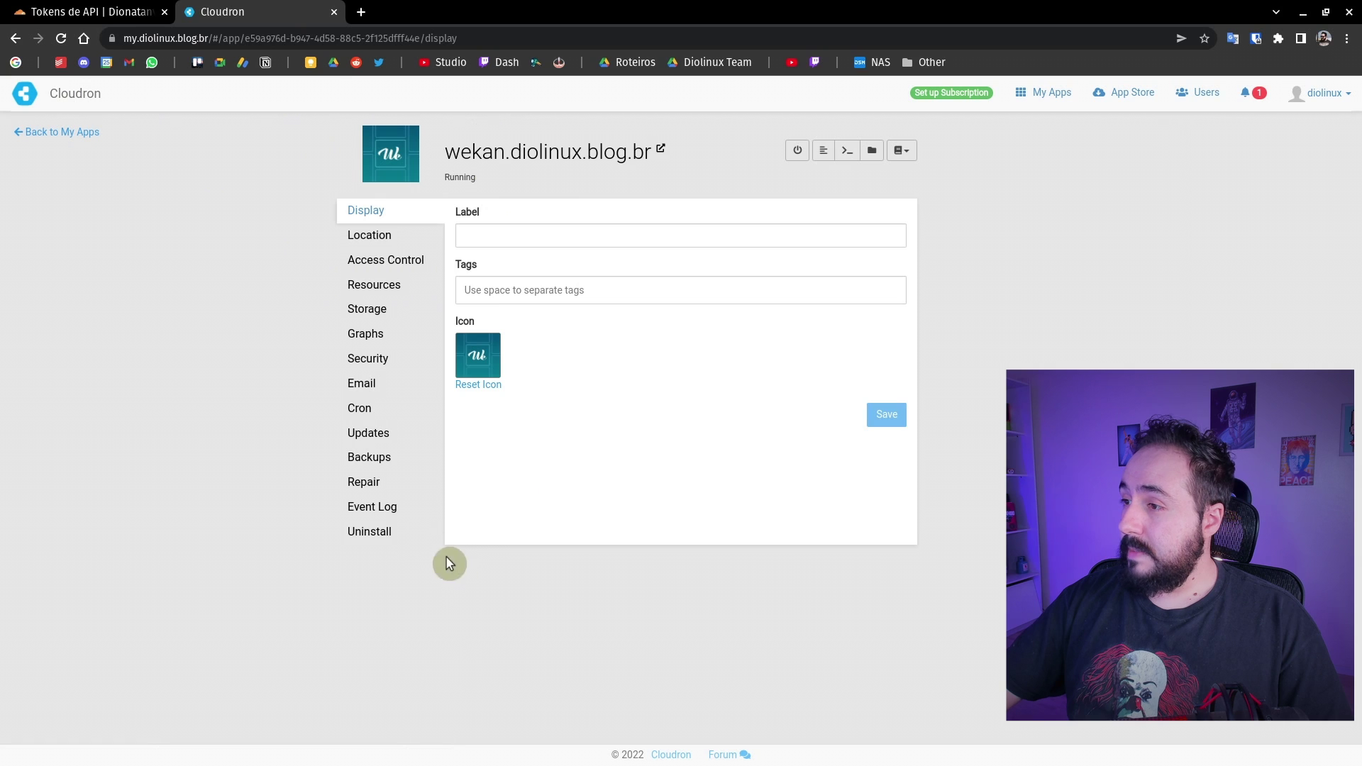
left_click(415, 533)
left_click(879, 413)
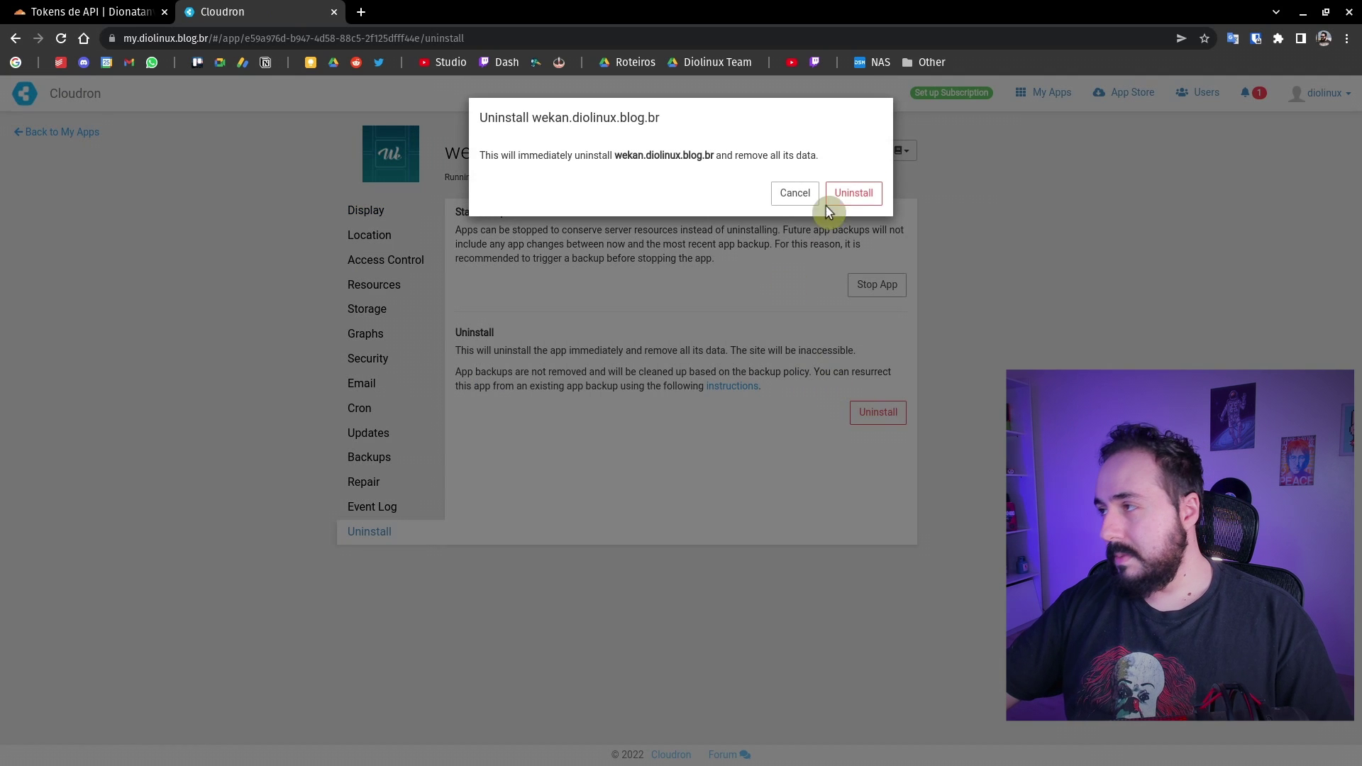
left_click(852, 193)
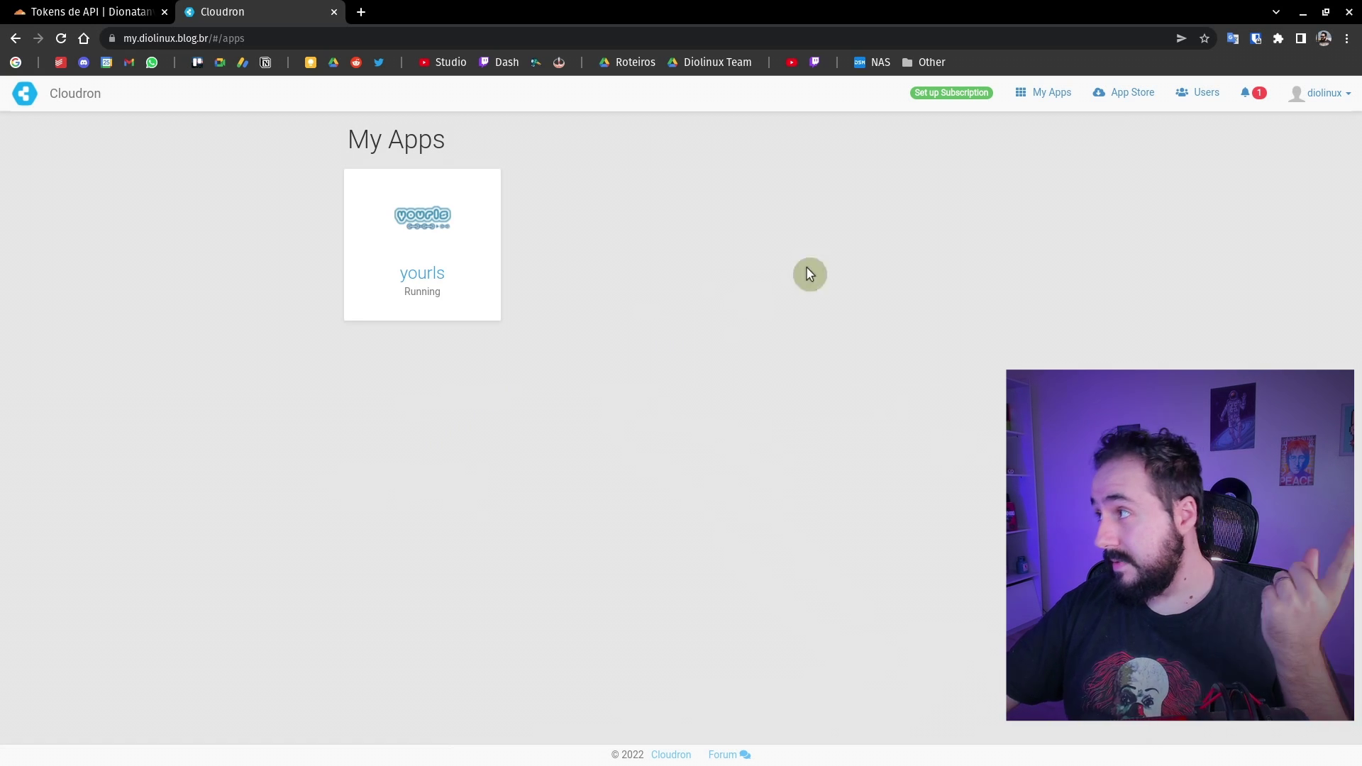
Step: Browse the Cloudron App Store catalogue and open the details of Joplin Server
left_click(1125, 92)
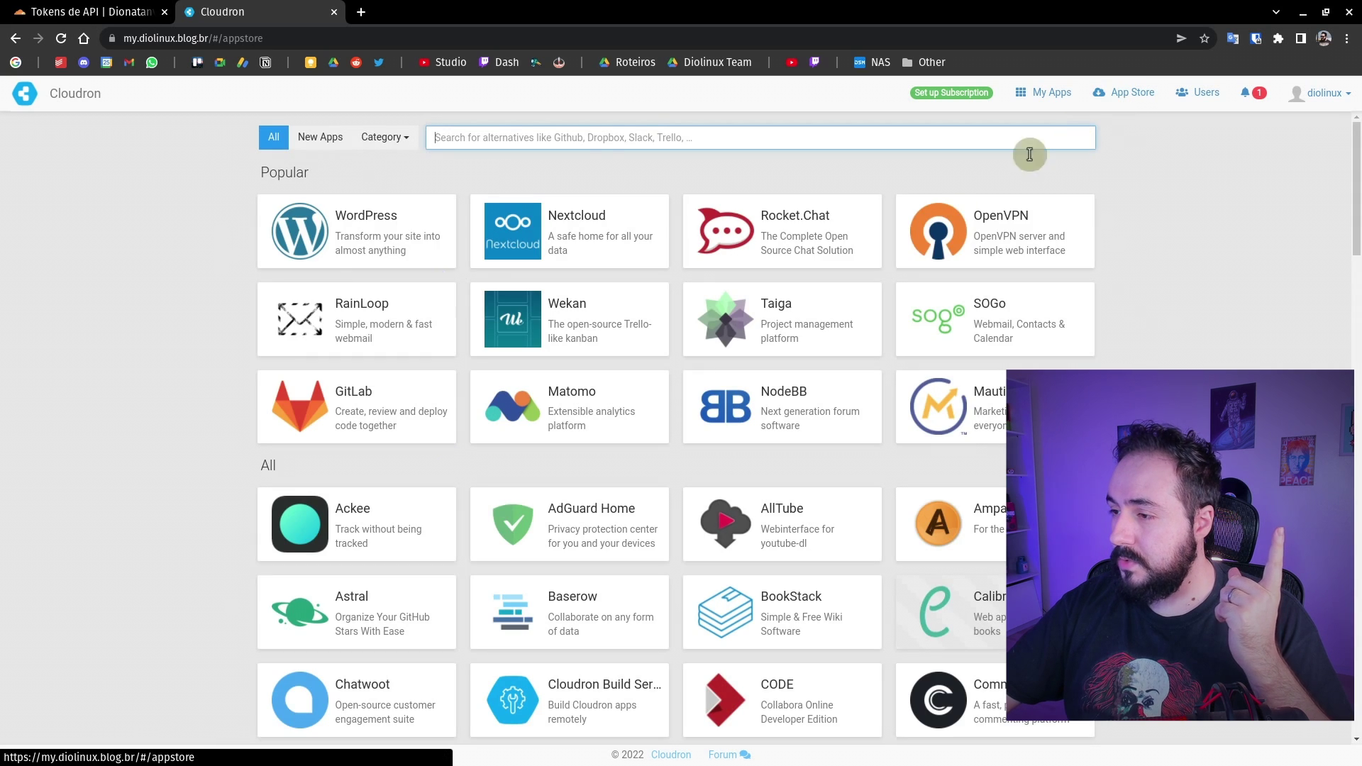
scroll(844, 277, "down", 5)
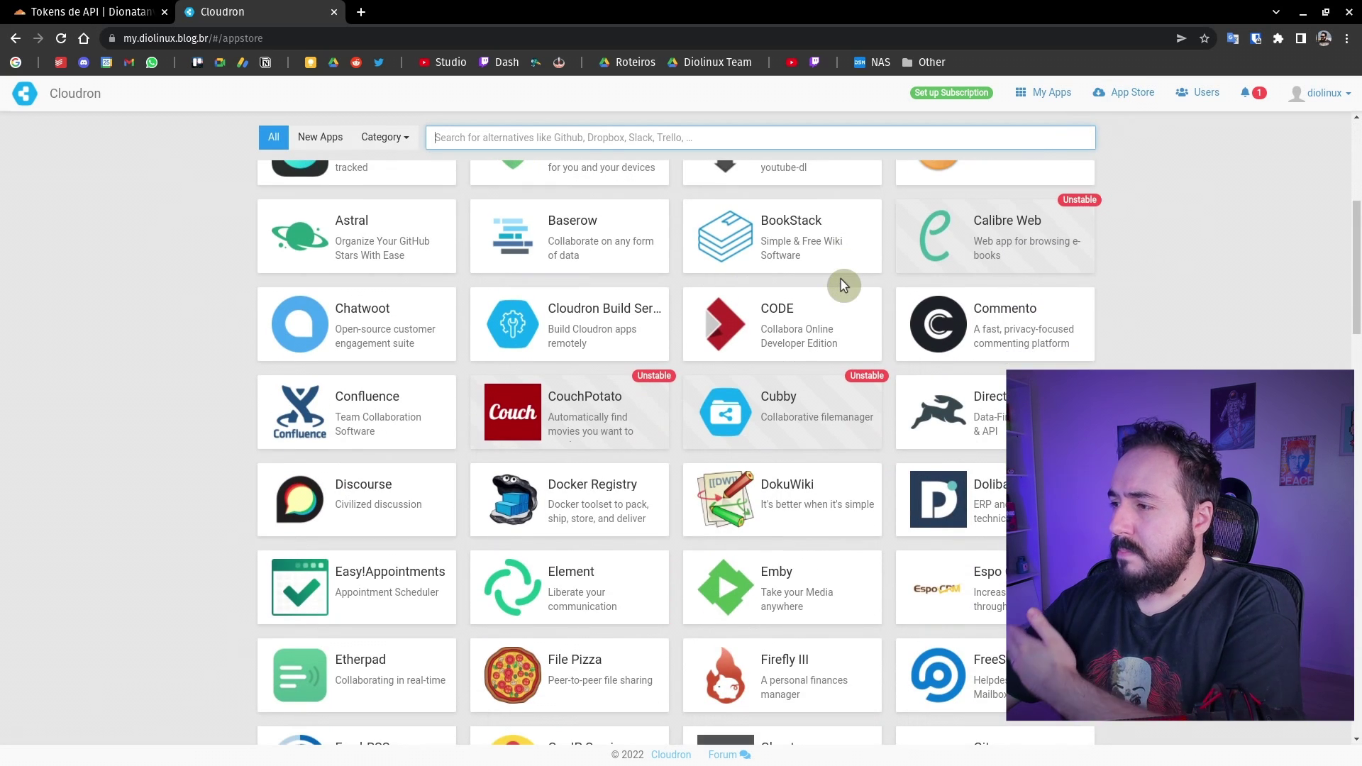
scroll(843, 284, "down", 2)
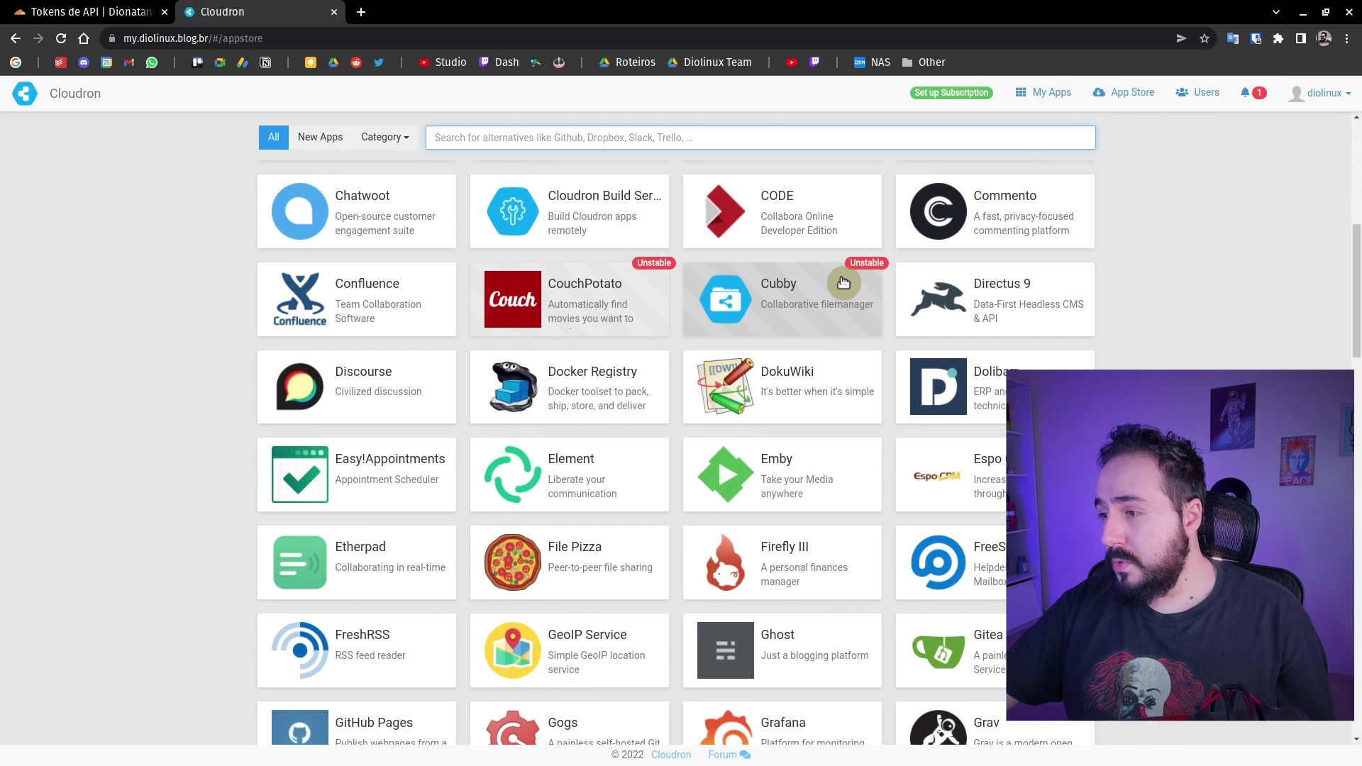
scroll(843, 282, "down", 4)
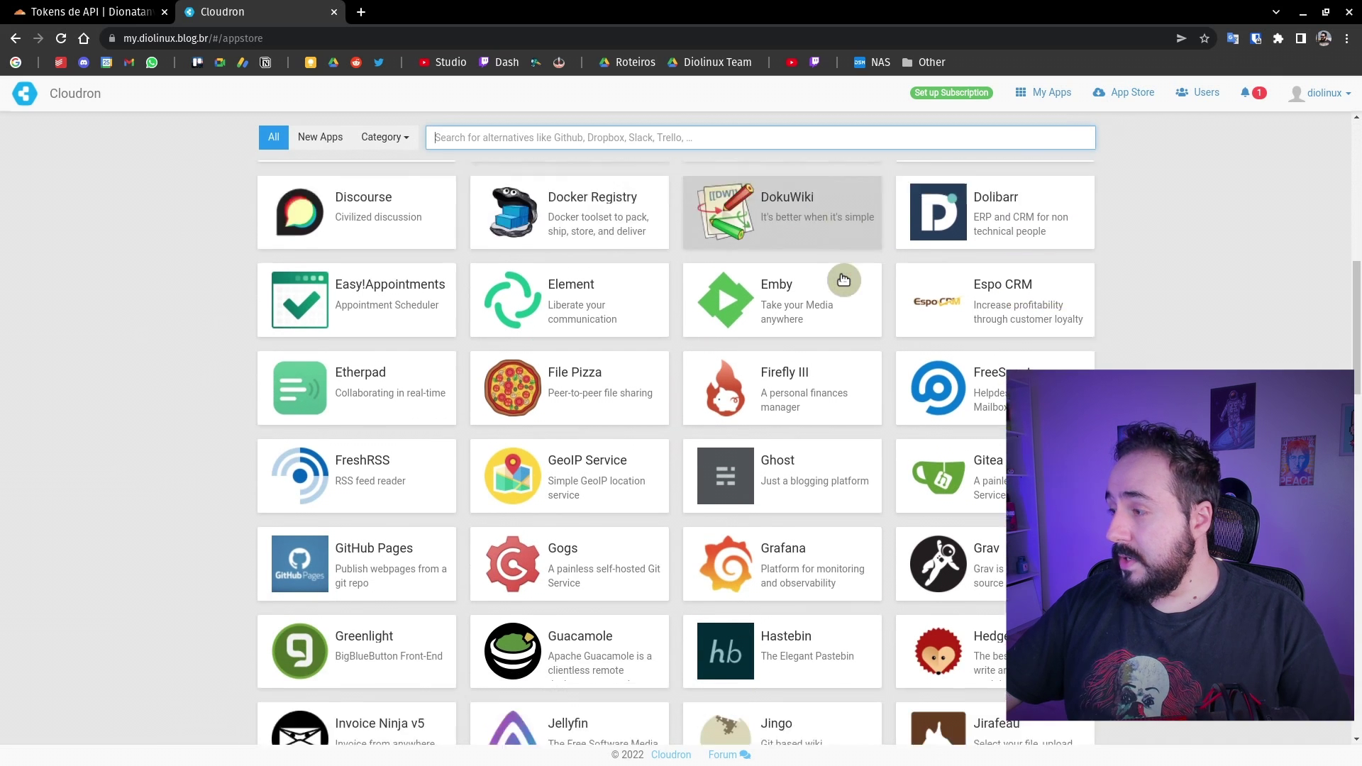
scroll(843, 278, "down", 2)
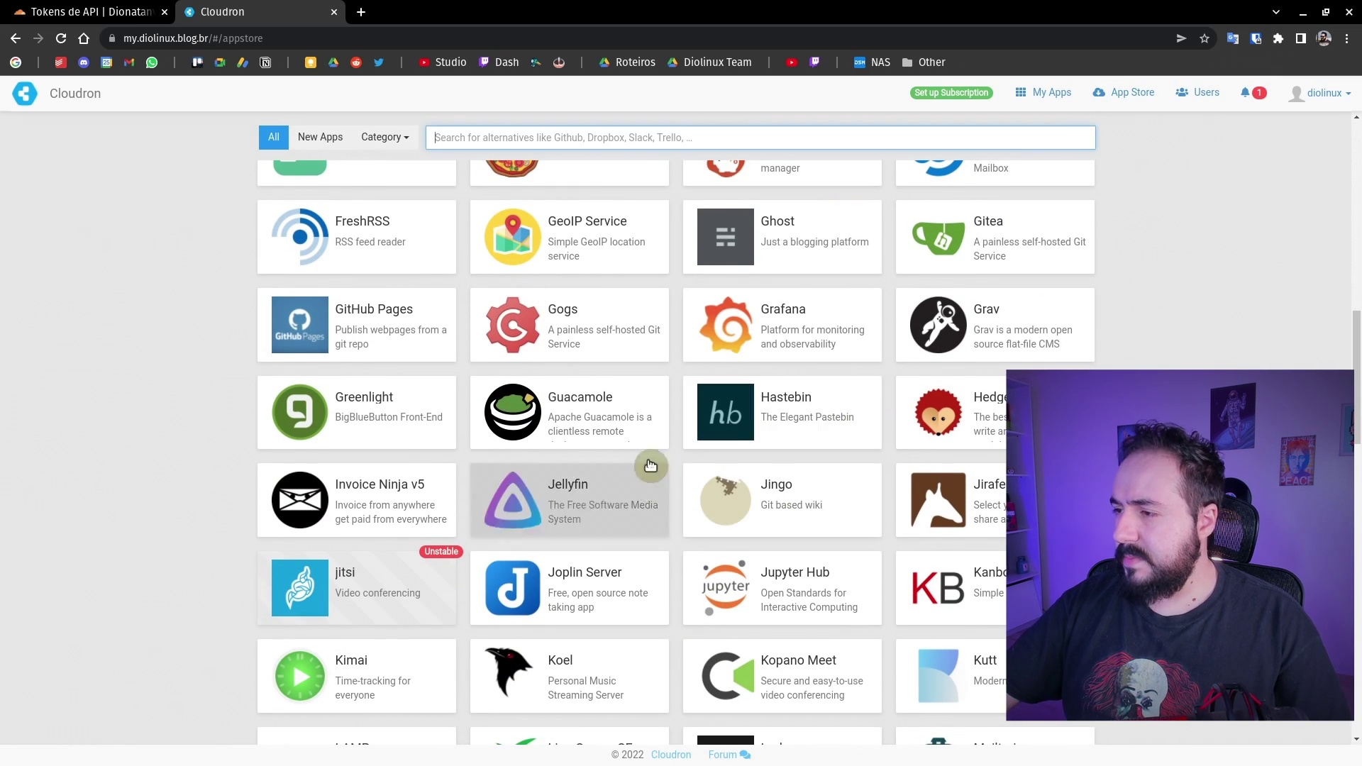
scroll(834, 452, "down", 1)
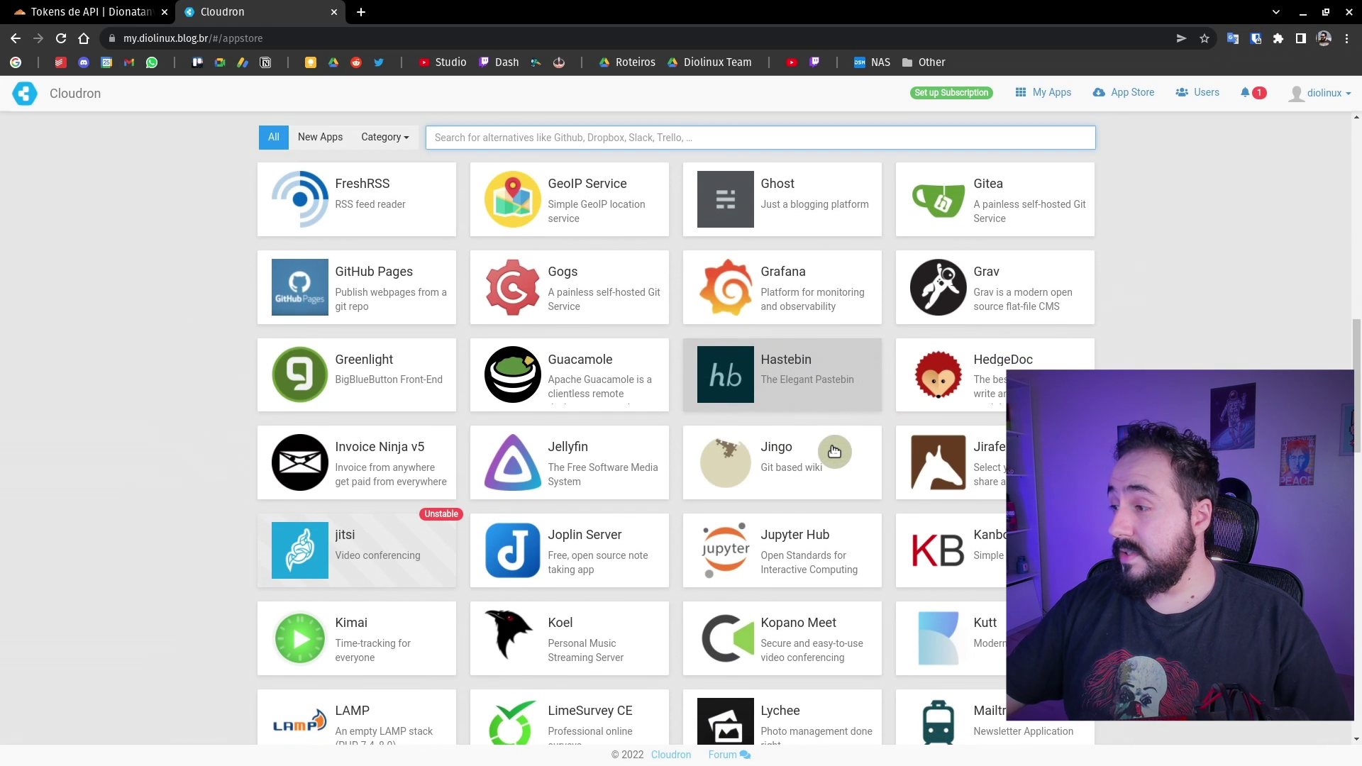
scroll(834, 452, "down", 2)
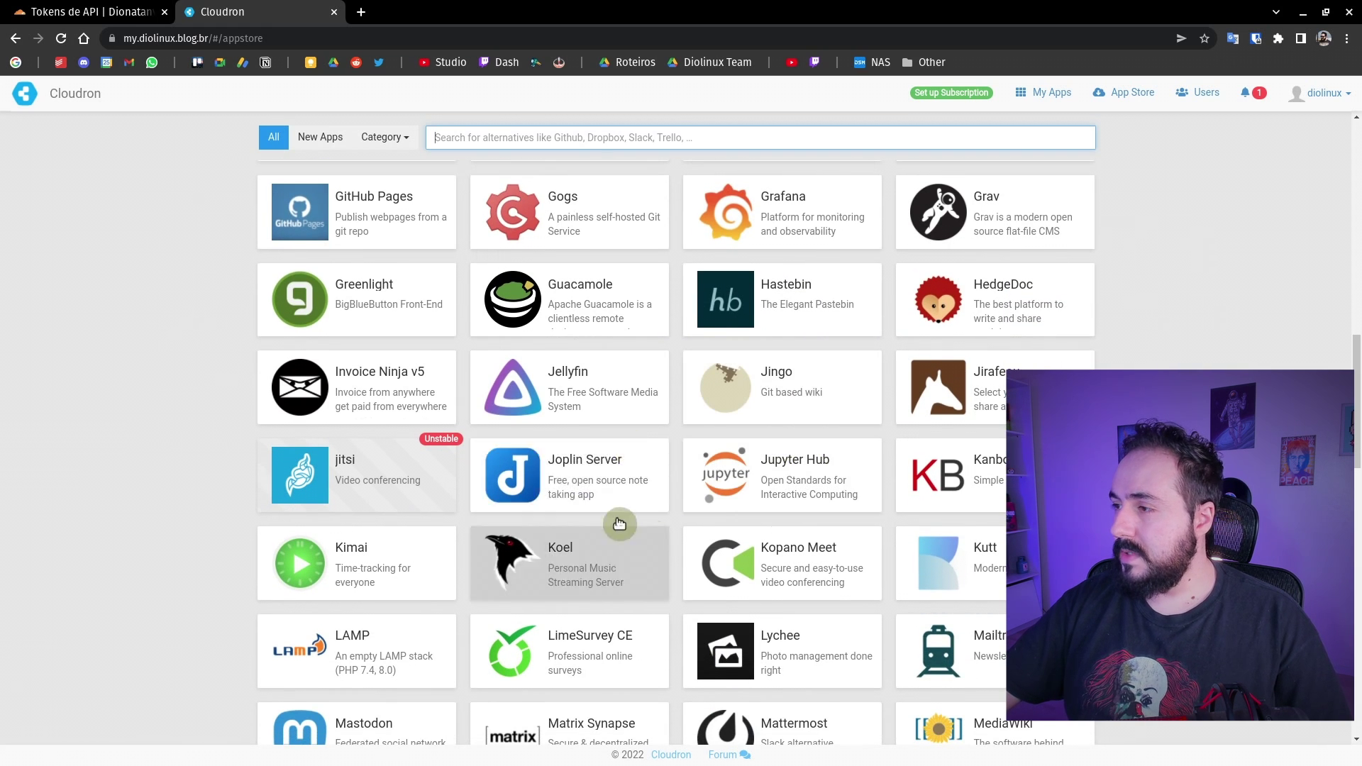
left_click(525, 477)
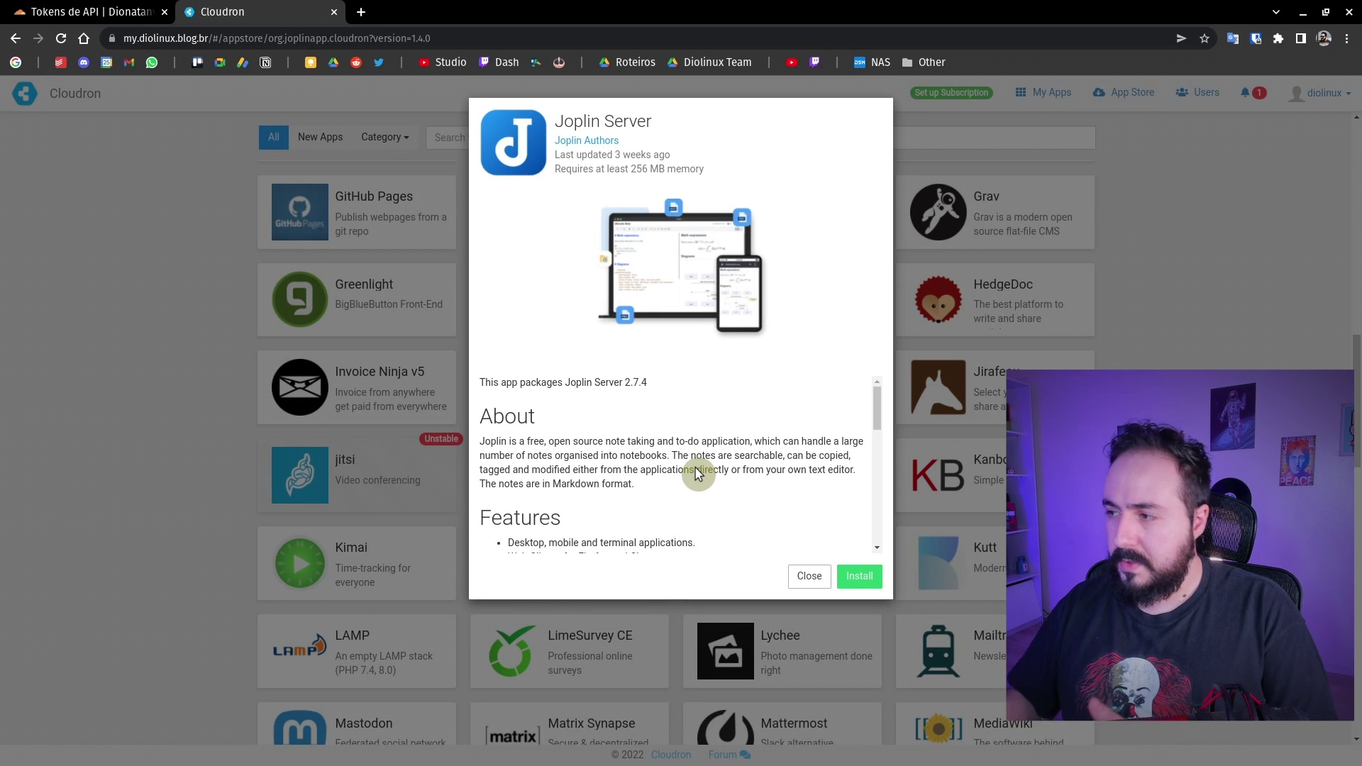
Step: Examine Joplin Server's description, feature list and minimum memory requirement
scroll(698, 473, "down", 5)
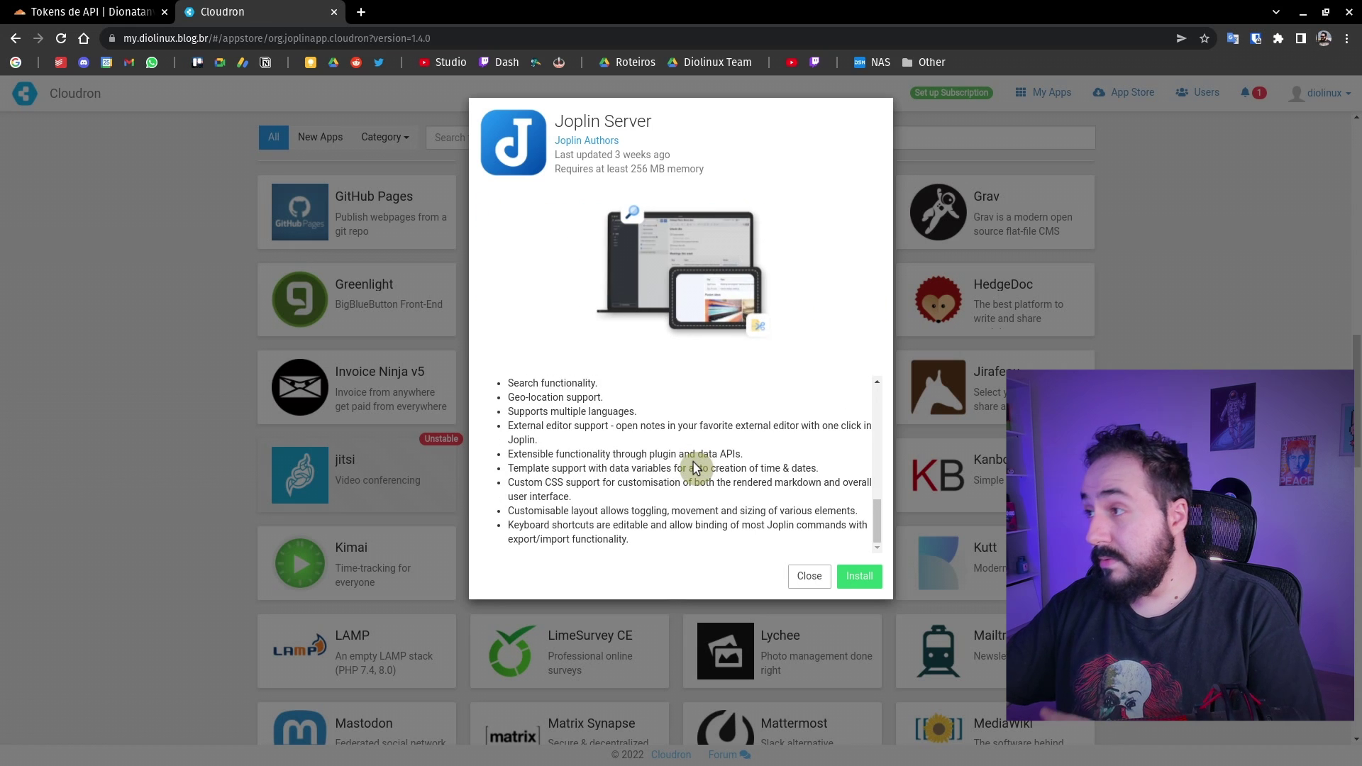
scroll(695, 468, "up", 1)
scroll(696, 469, "up", 5)
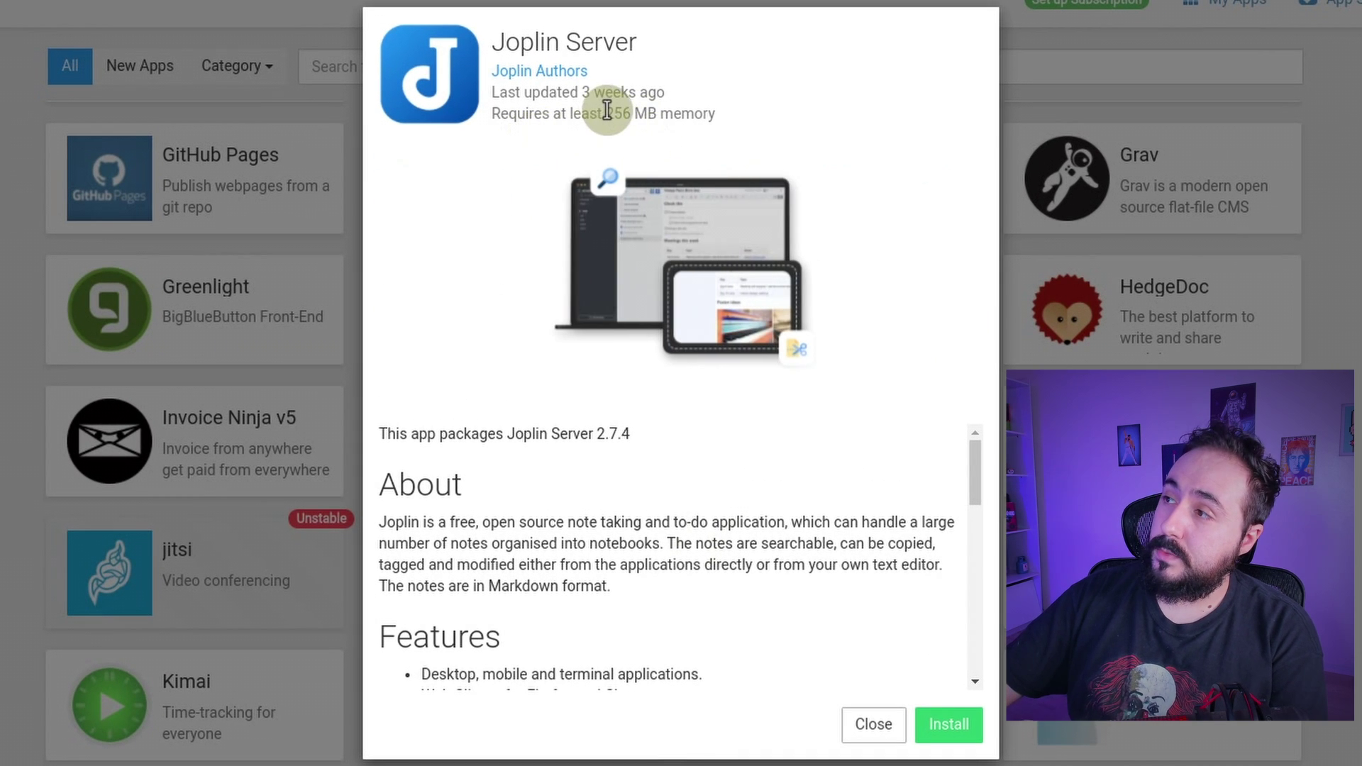
left_click_drag(605, 112, 646, 116)
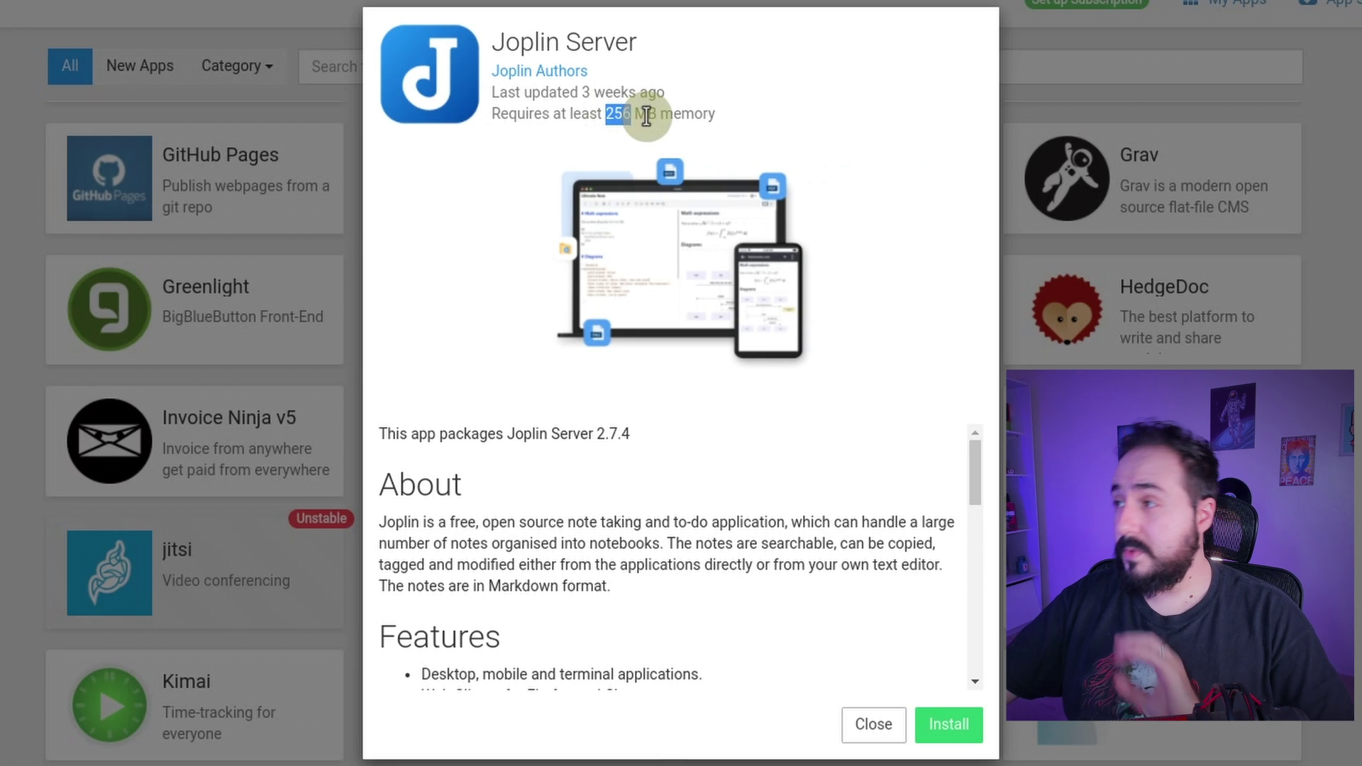
scroll(704, 649, "down", 6)
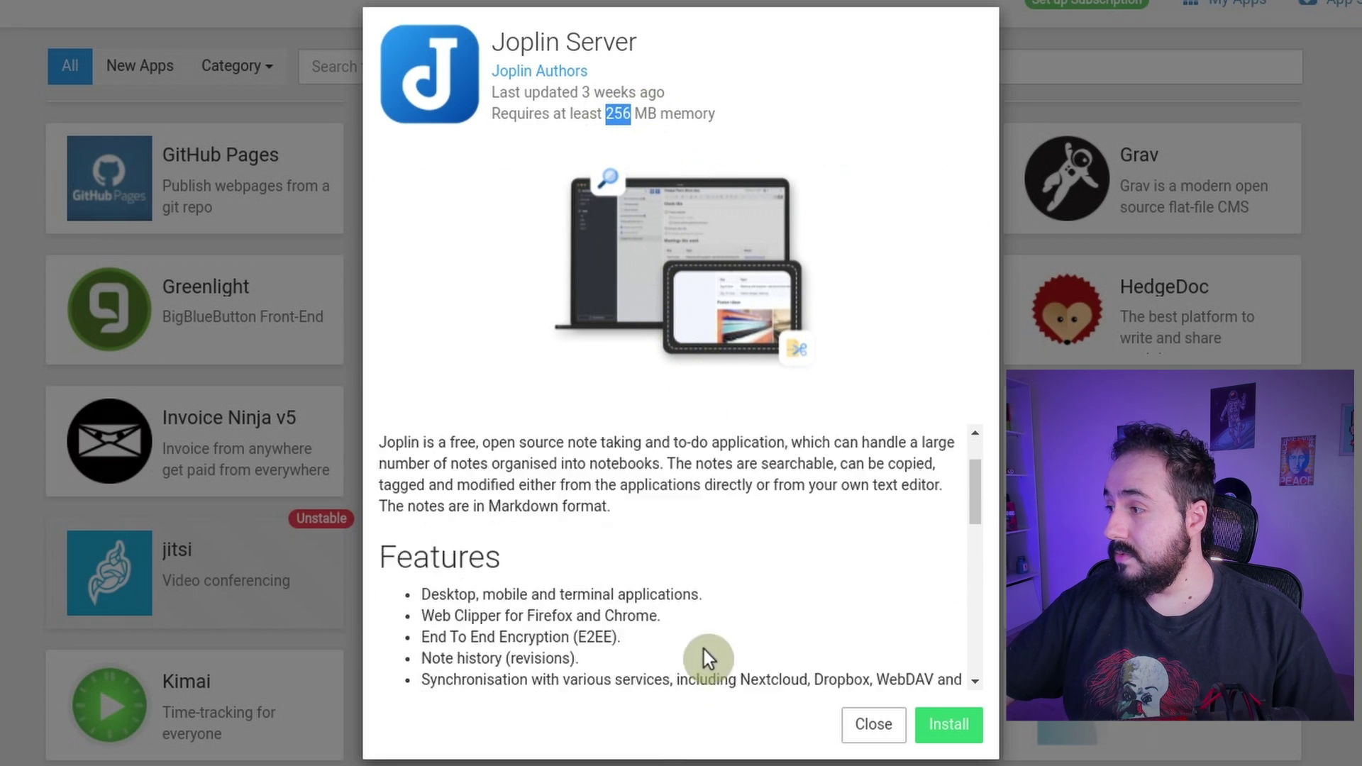
scroll(716, 540, "up", 5)
scroll(716, 539, "up", 2)
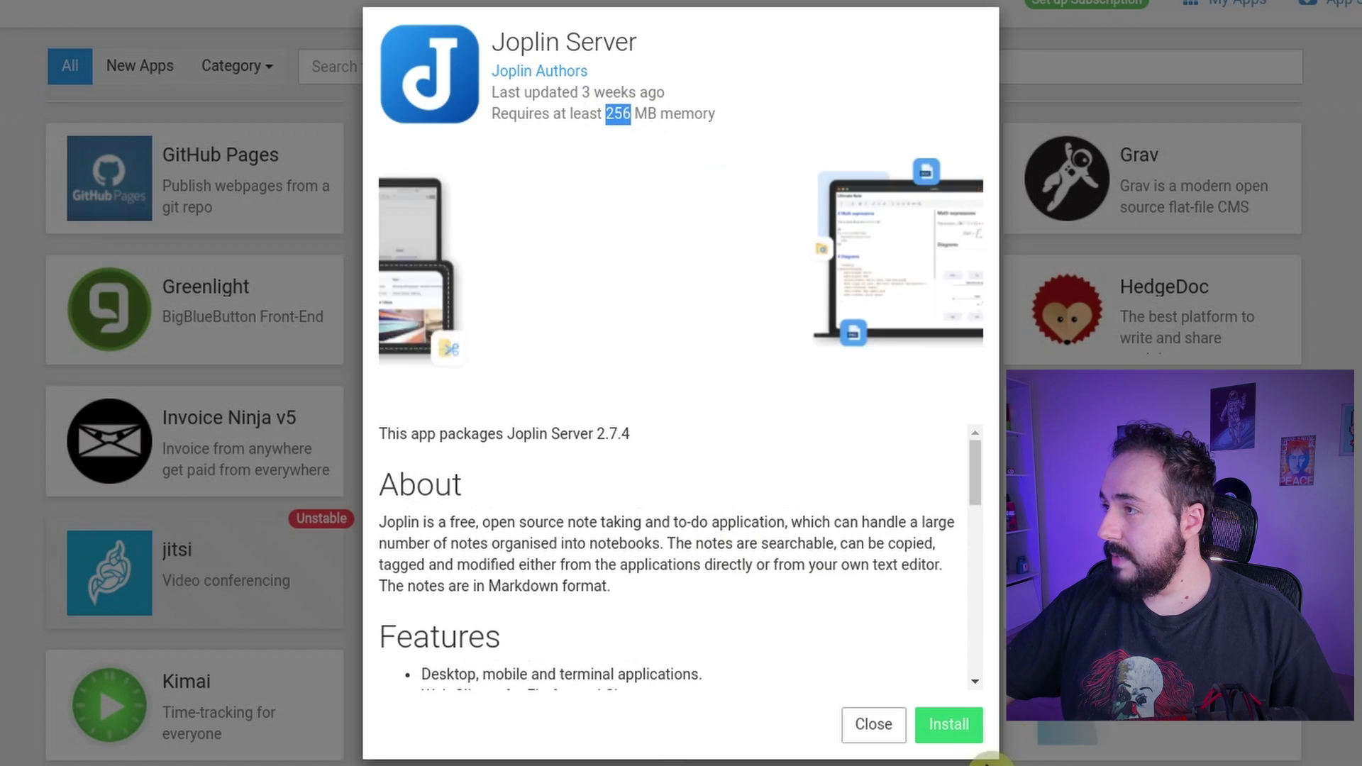
Step: Install Joplin Server with its location set to the joplin subdomain of diolinux.blog.br
left_click(949, 725)
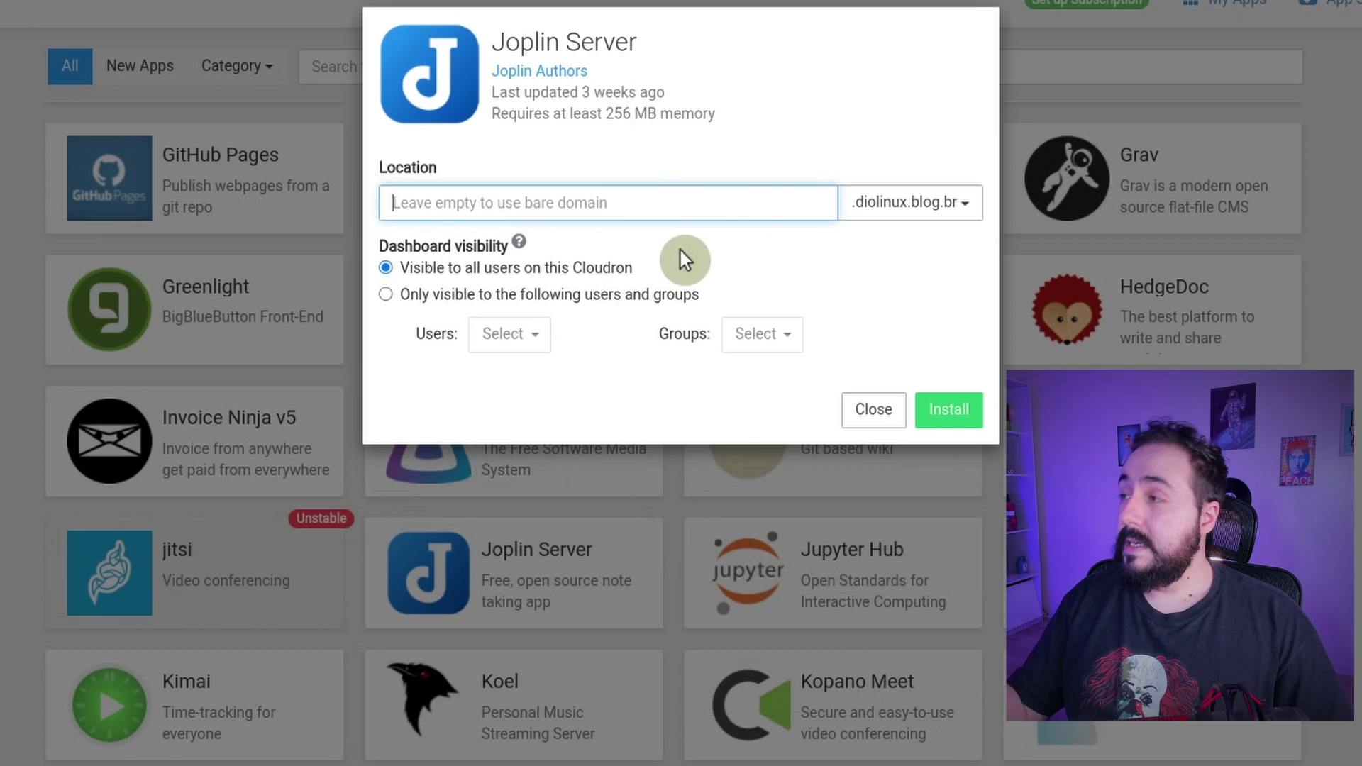
left_click(966, 202)
left_click(617, 205)
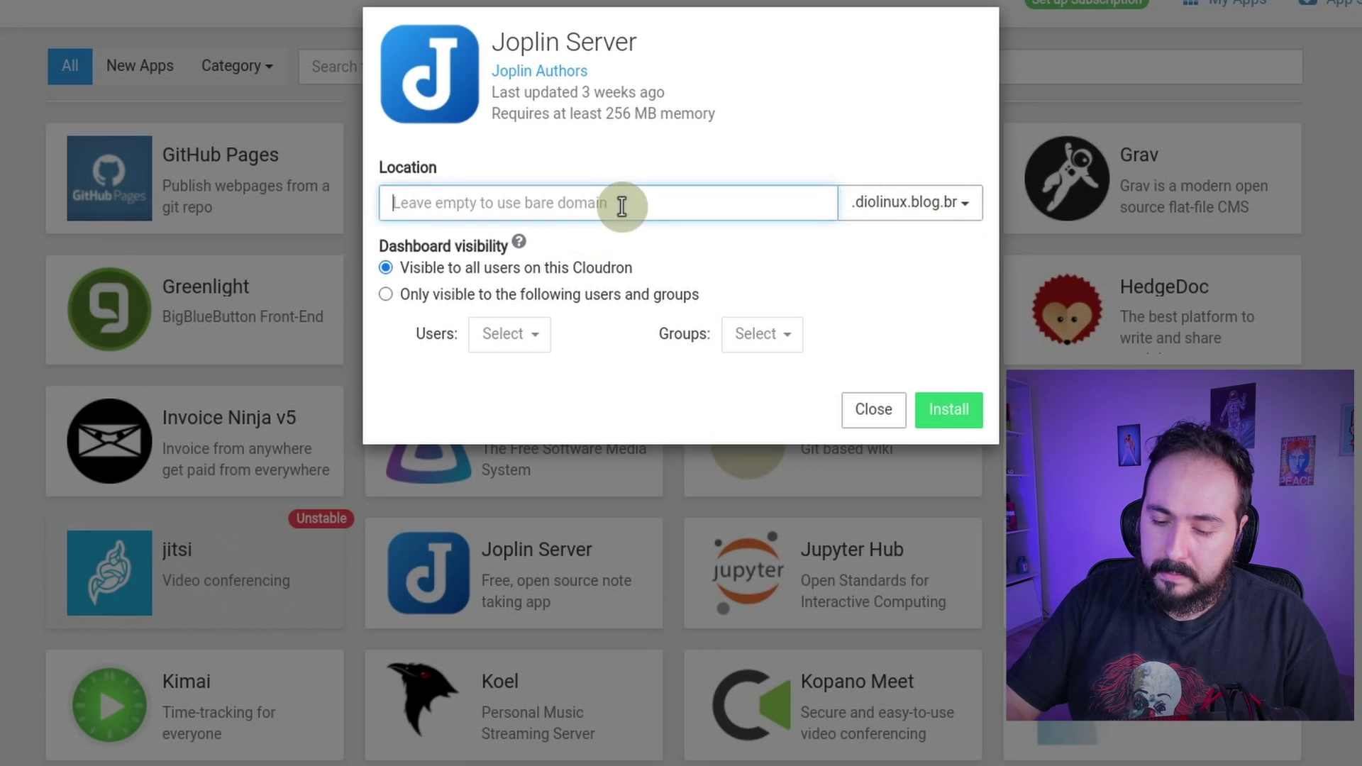
type("joplin")
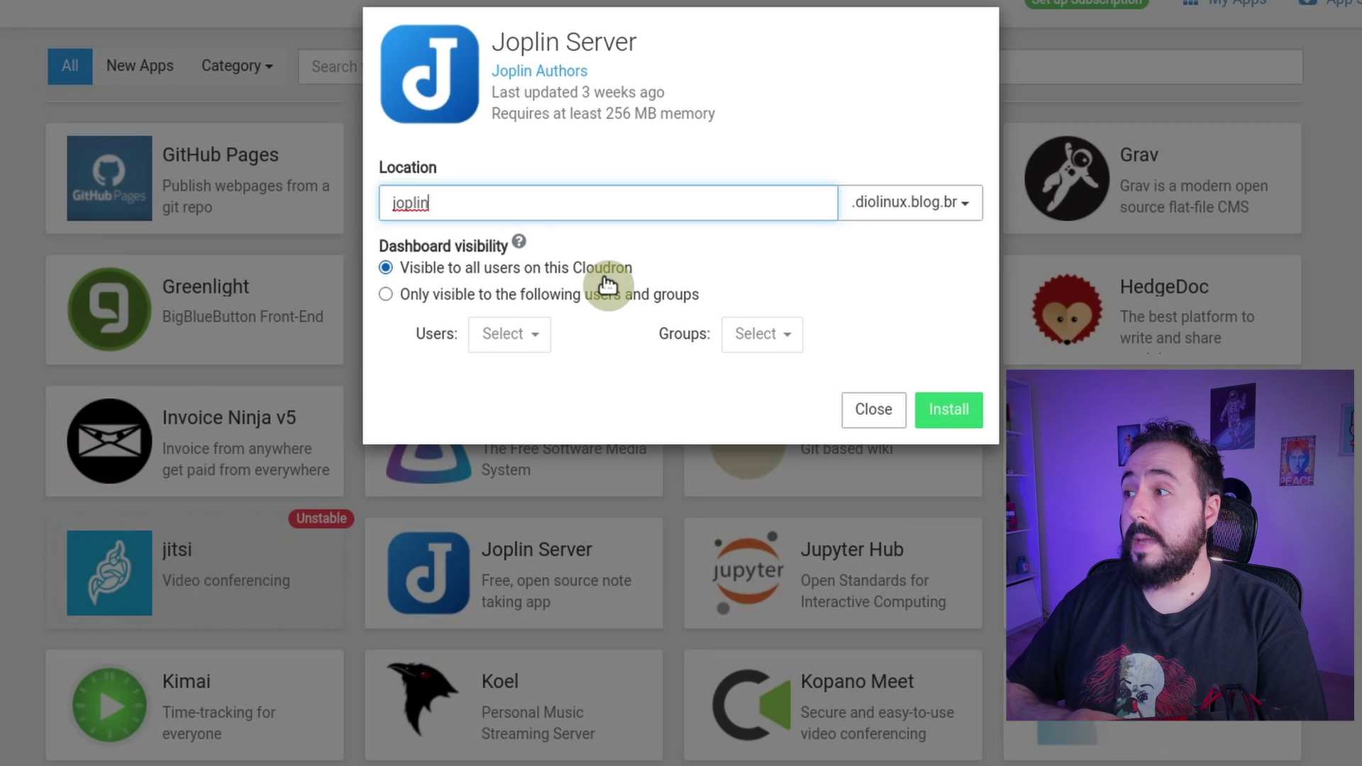
left_click(952, 397)
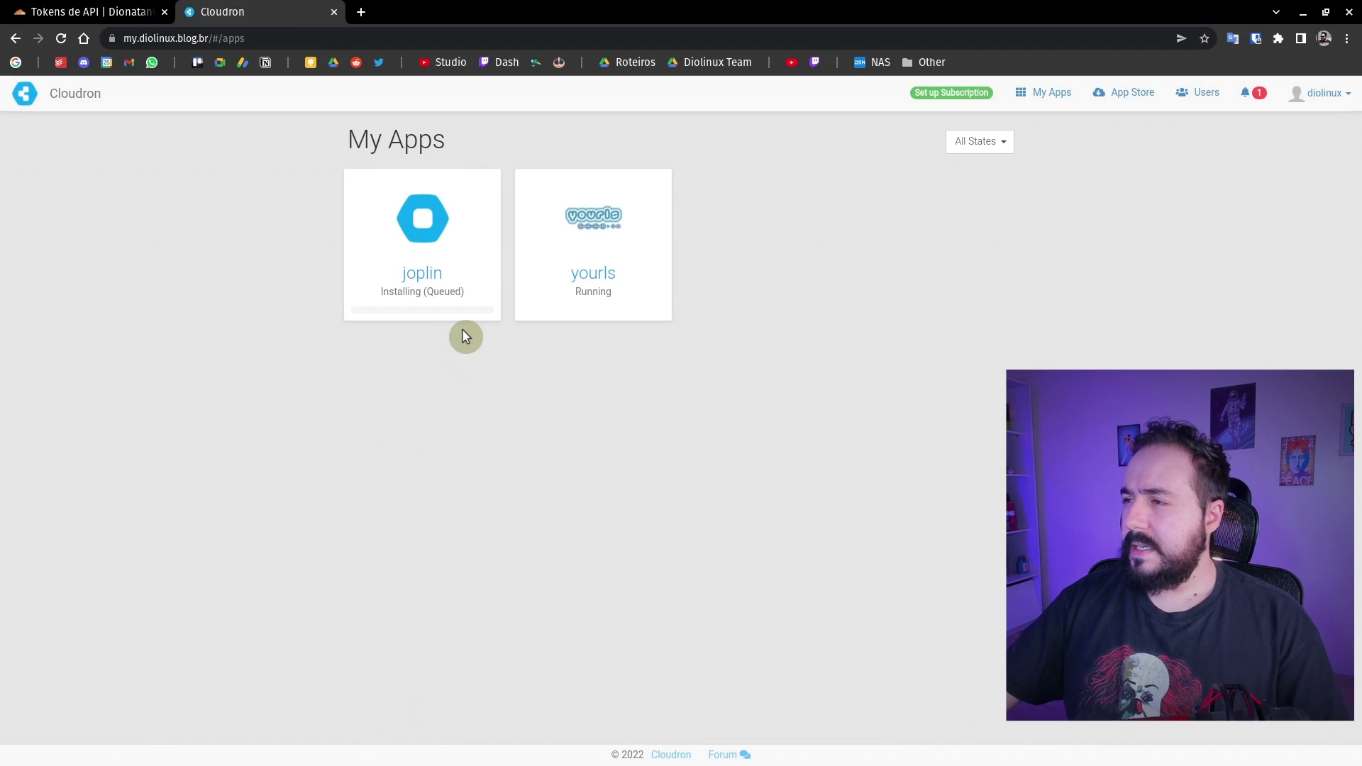